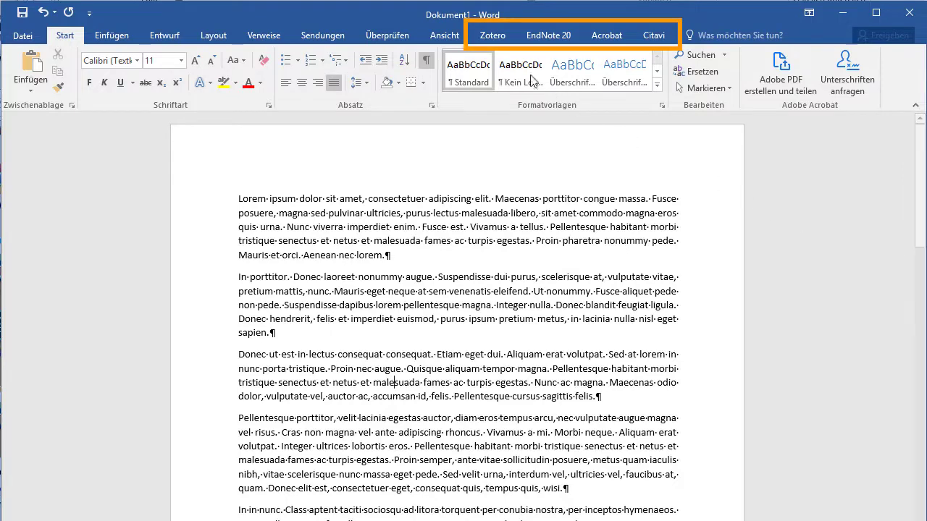
Look through the Zotero, EndNote 20 and Citavi add-in commands in Word, and open Citavi's Aufgabenbereich.
left_click(491, 36)
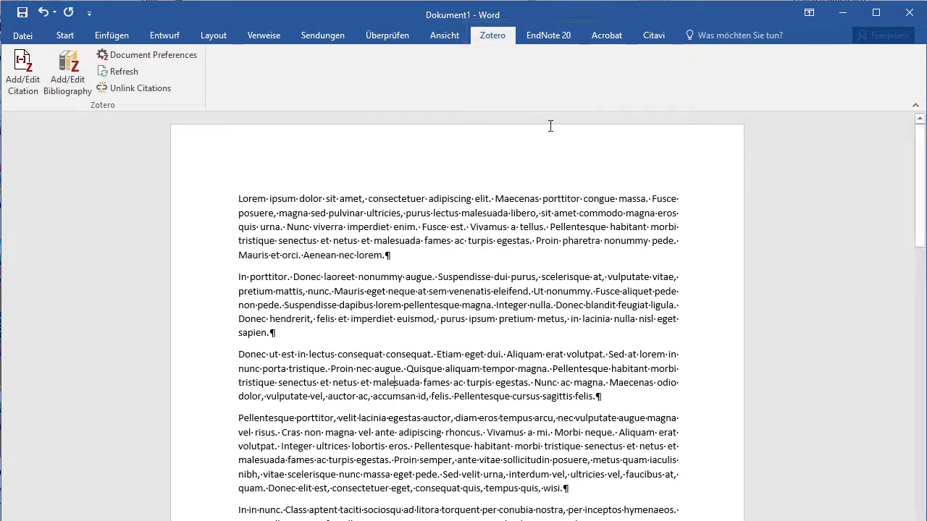
left_click(548, 35)
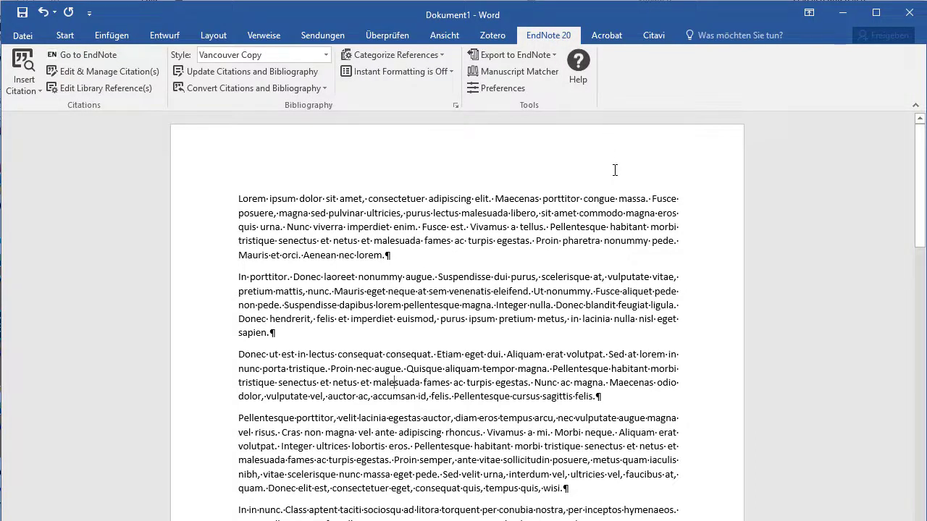
left_click(653, 40)
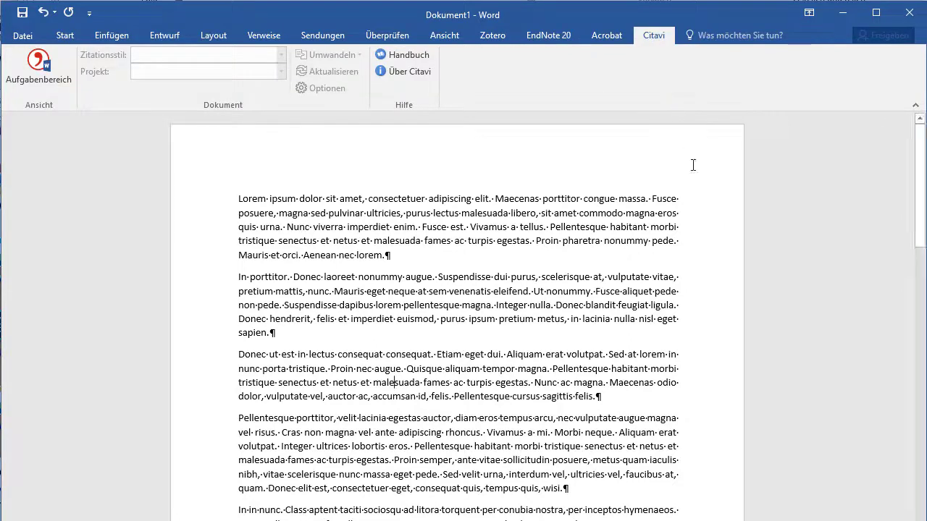
left_click(52, 70)
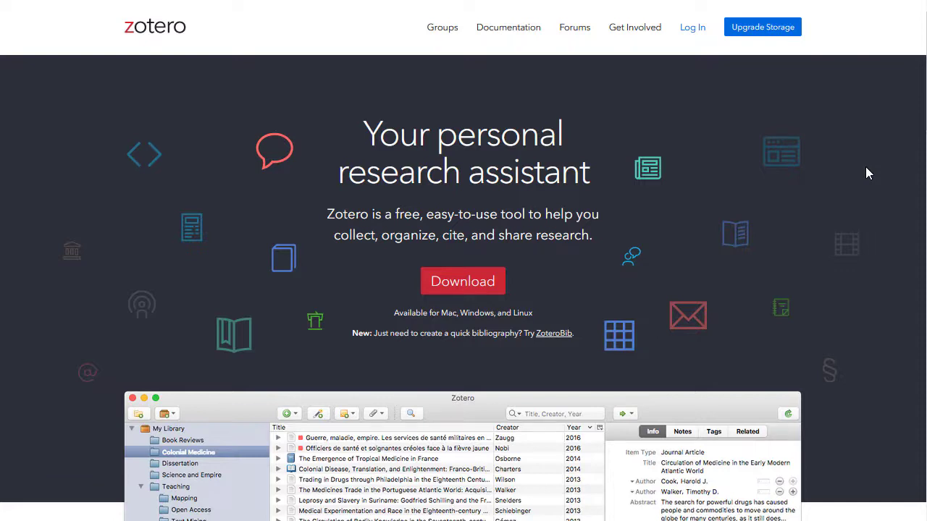
Switch to the Zotero website and open its software download.
left_click(482, 281)
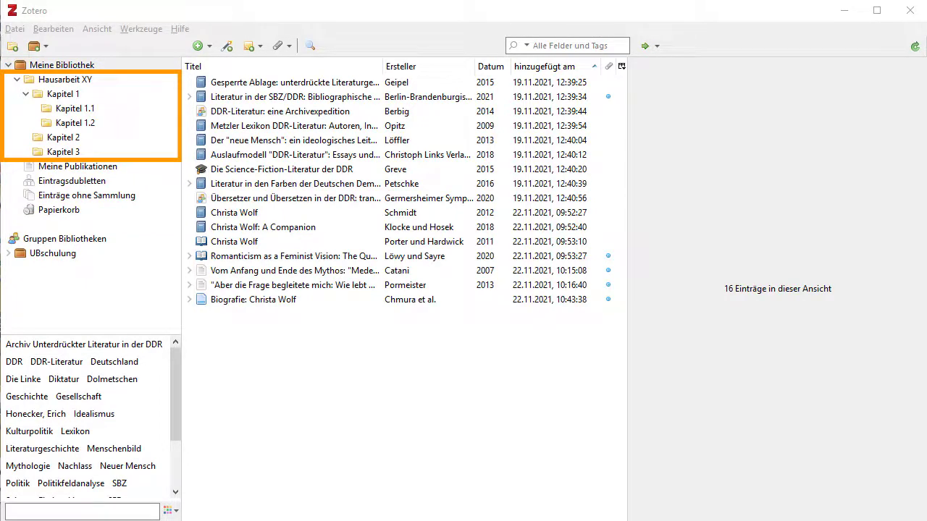
In Zotero, show the Kapitel 1 collection and expand the entry "Literatur in der SBZ/DDR" to view its details and attachments.
left_click(83, 85)
left_click(80, 97)
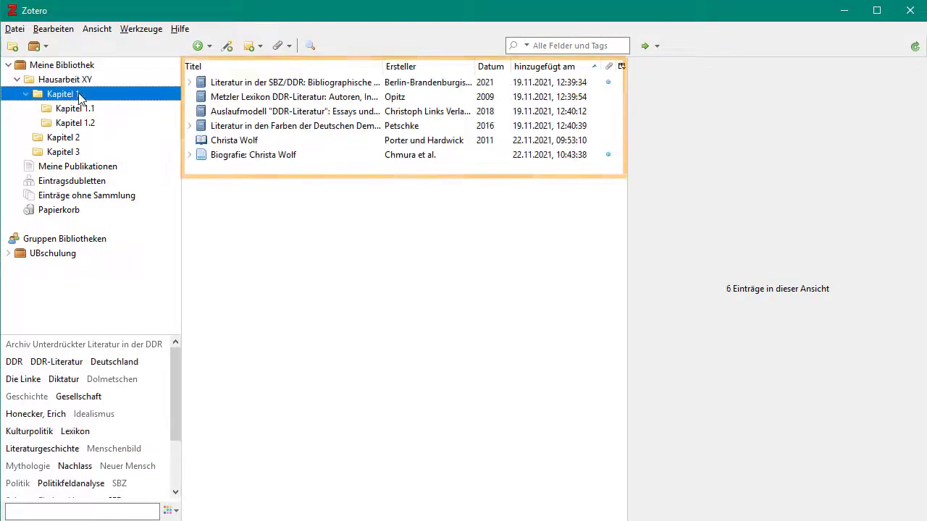
left_click(201, 84)
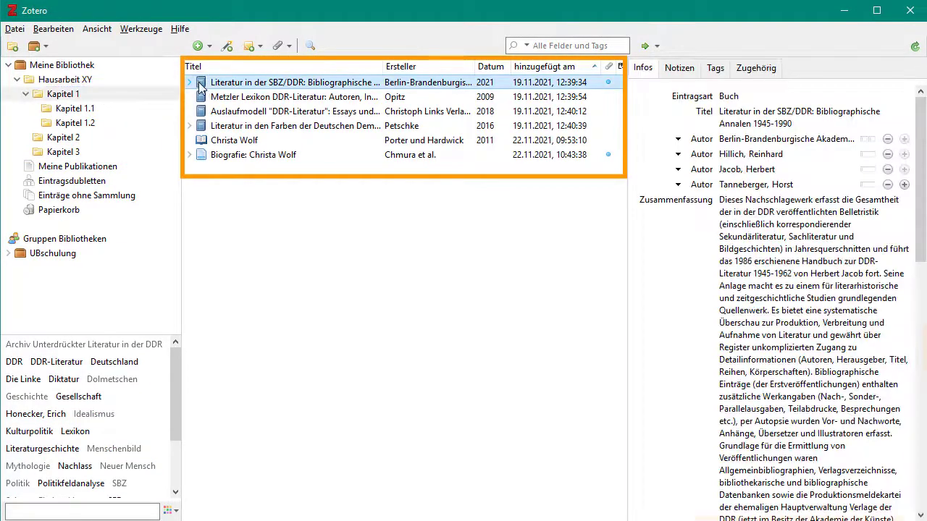
left_click(190, 83)
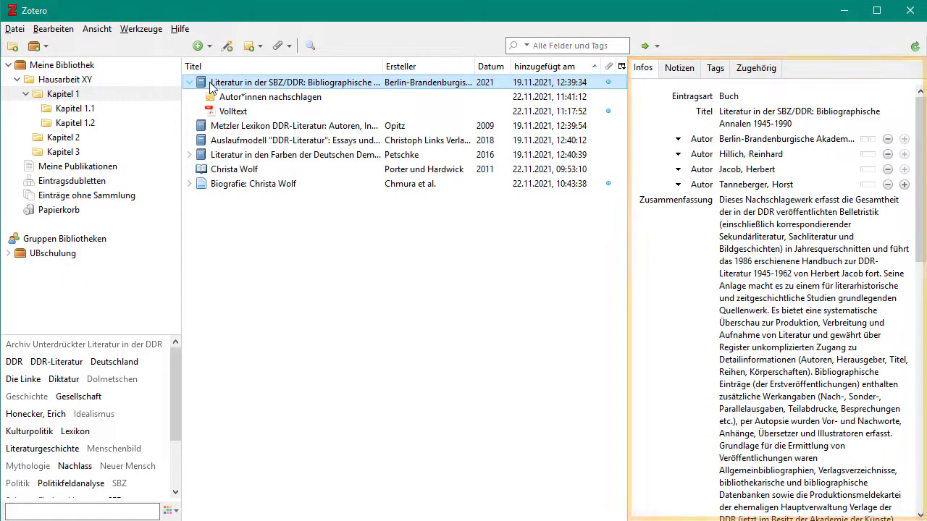
View the entry's attached Volltext PDF and the note "Autor*innen nachschlagen", and return to the main entry's details.
left_click(235, 113)
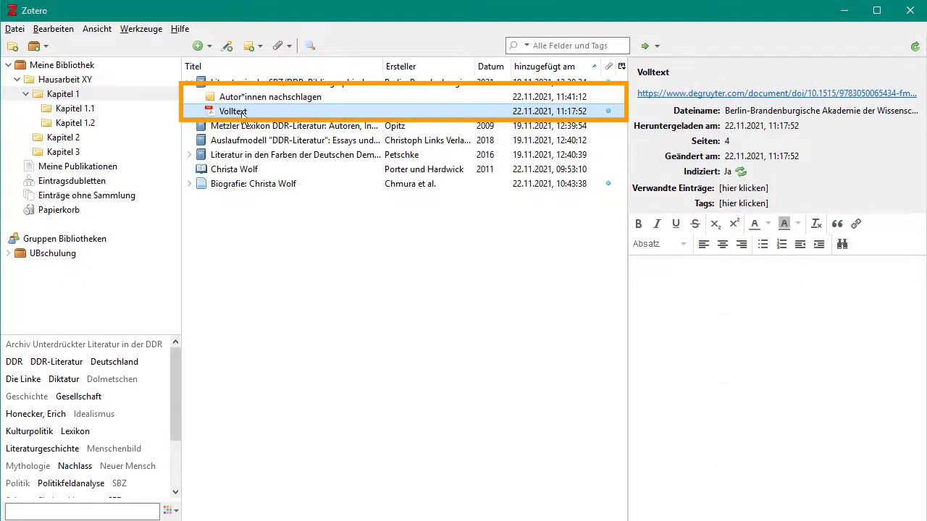
left_click(251, 102)
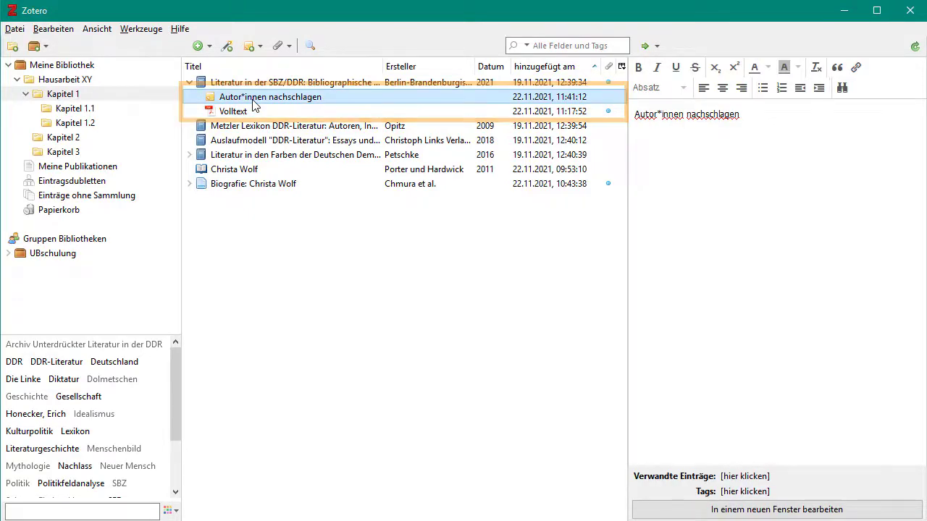
left_click(266, 85)
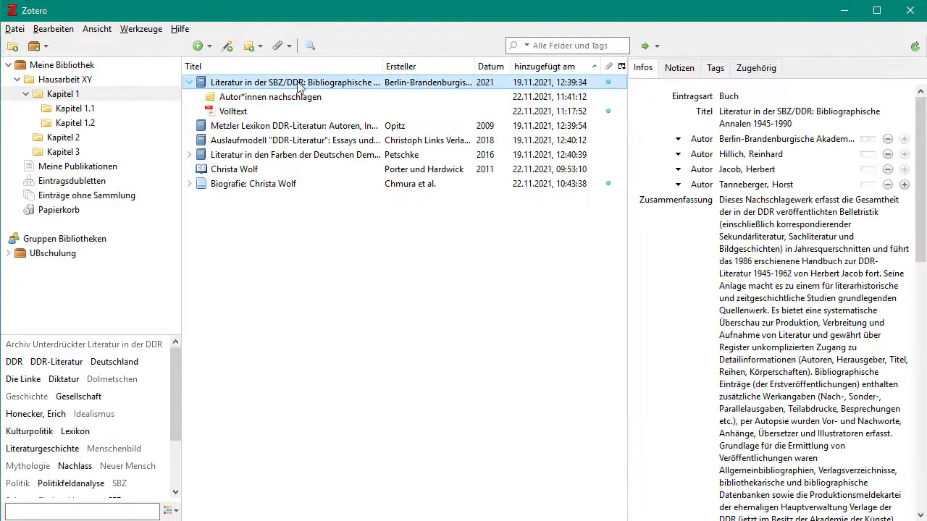
View the tags assigned to the entry and filter the Kapitel 1 collection by the tag DDR.
left_click(715, 68)
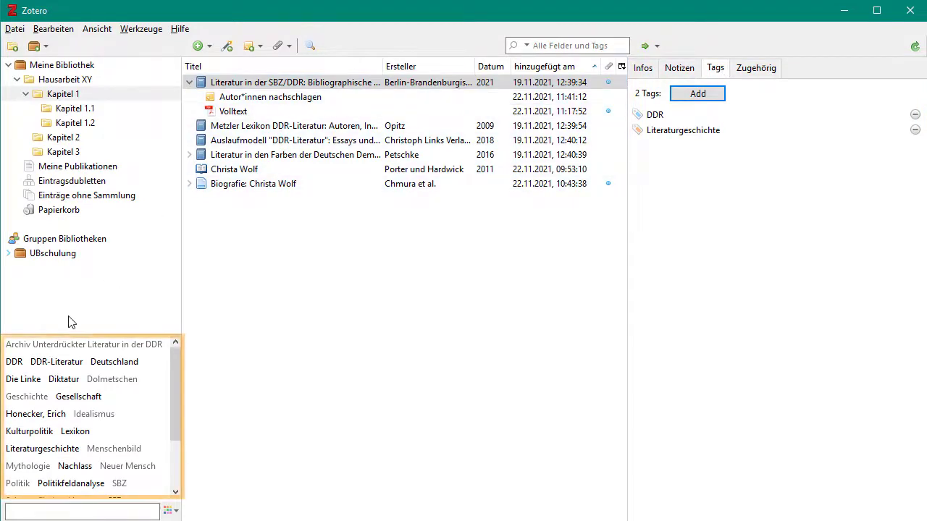
left_click(16, 362)
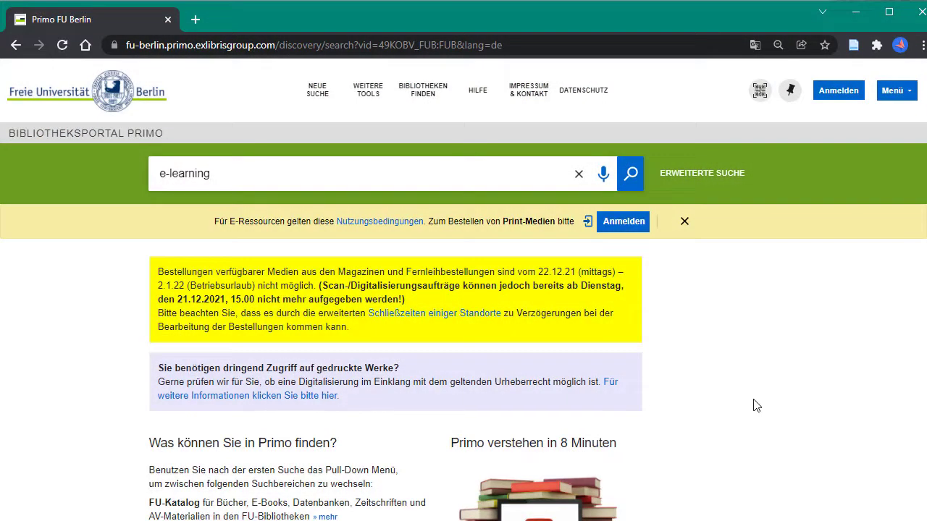
In the browser, search the Primo catalogue for e-learning and open the record of the book "E-Learning: Einsatzkonzepte und Erfolgsfaktoren des Lernens mit interaktiven Medien".
left_click(630, 174)
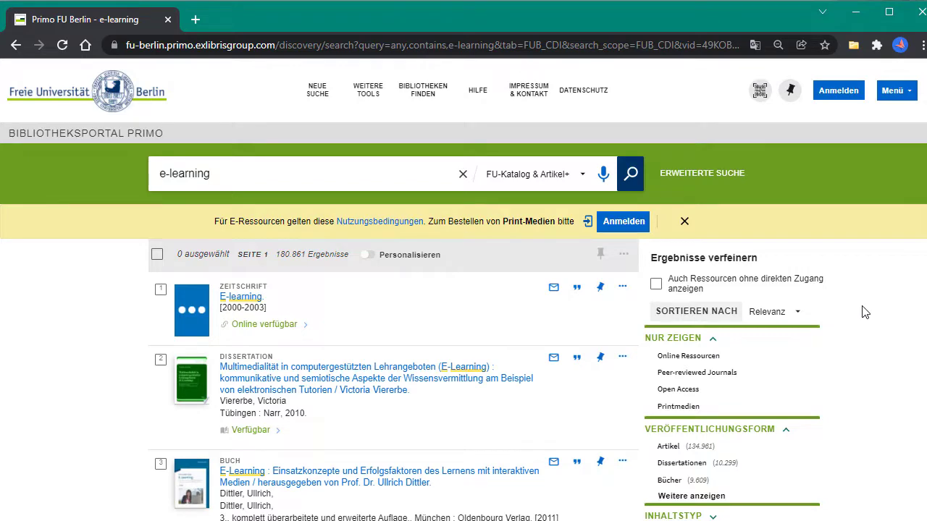
scroll(861, 311, "down", 2)
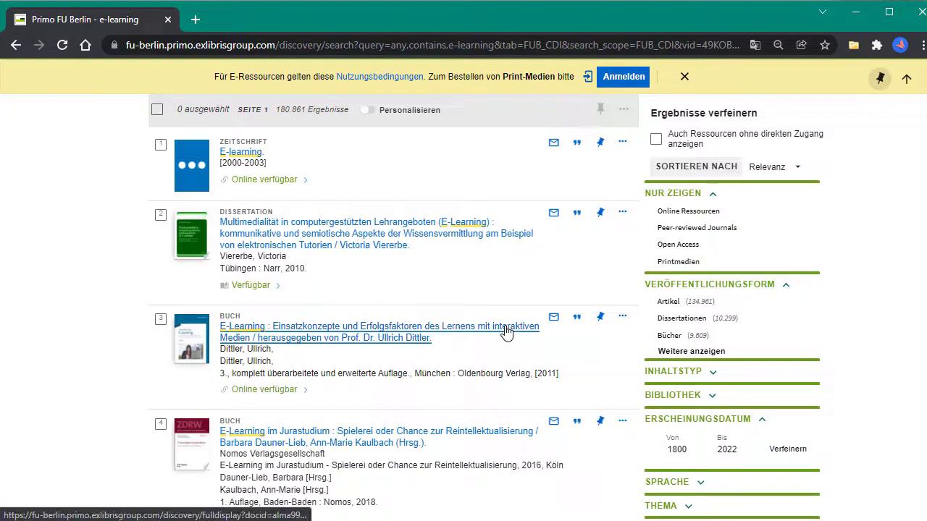
left_click(507, 331)
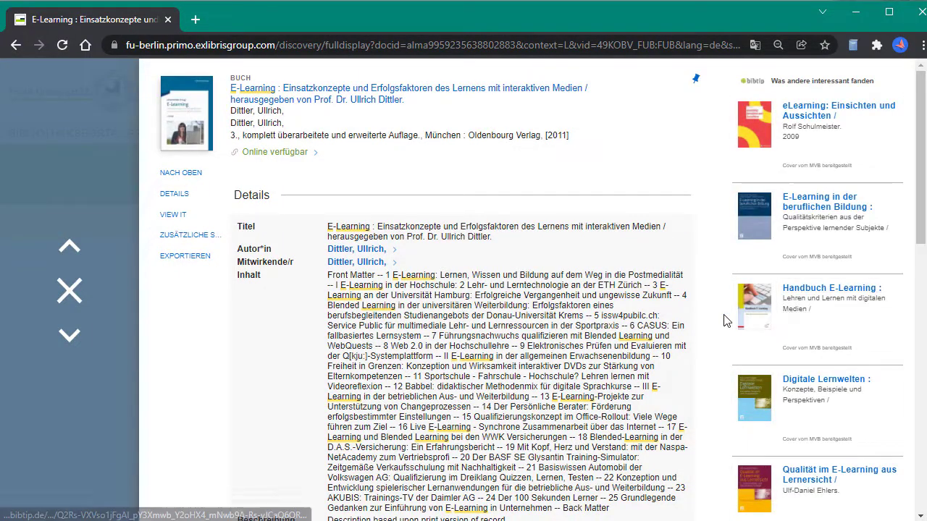
scroll(789, 321, "down", 2)
scroll(726, 321, "down", 1)
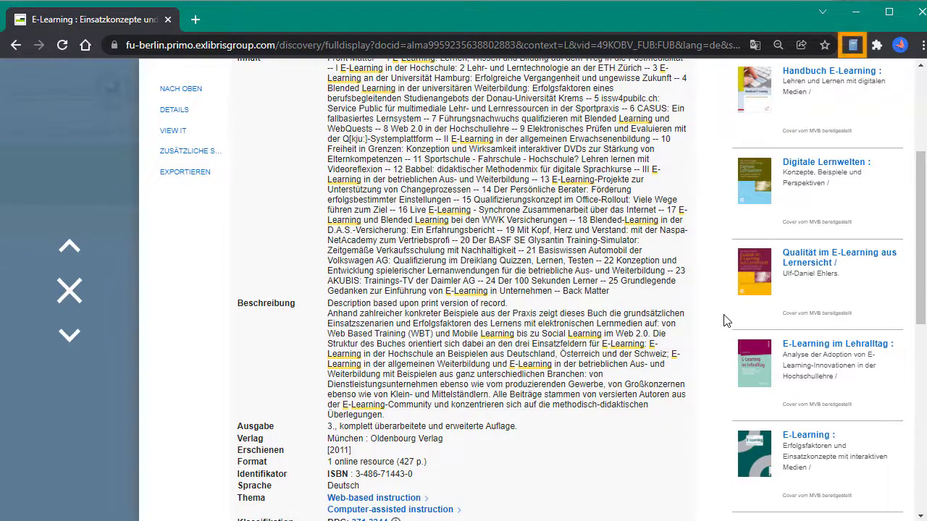
Save the displayed book record to Zotero with the Connector, keeping Meine Bibliothek as the target after trying Hausarbeit XY and Kapitel 1.
left_click(855, 47)
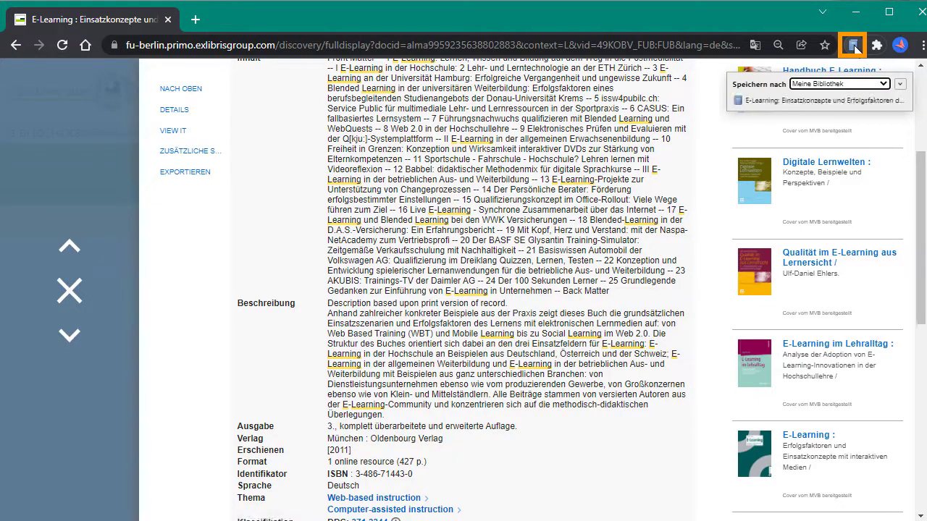
left_click(900, 87)
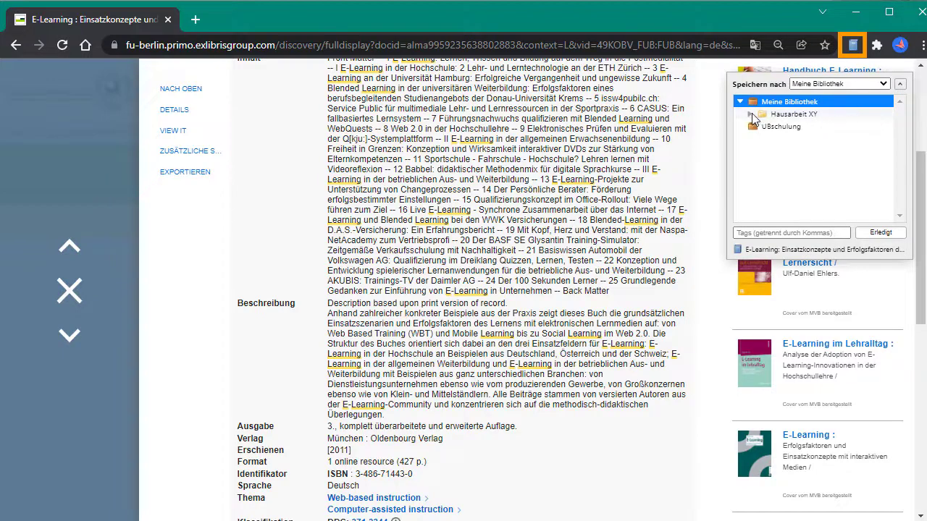
left_click(753, 117)
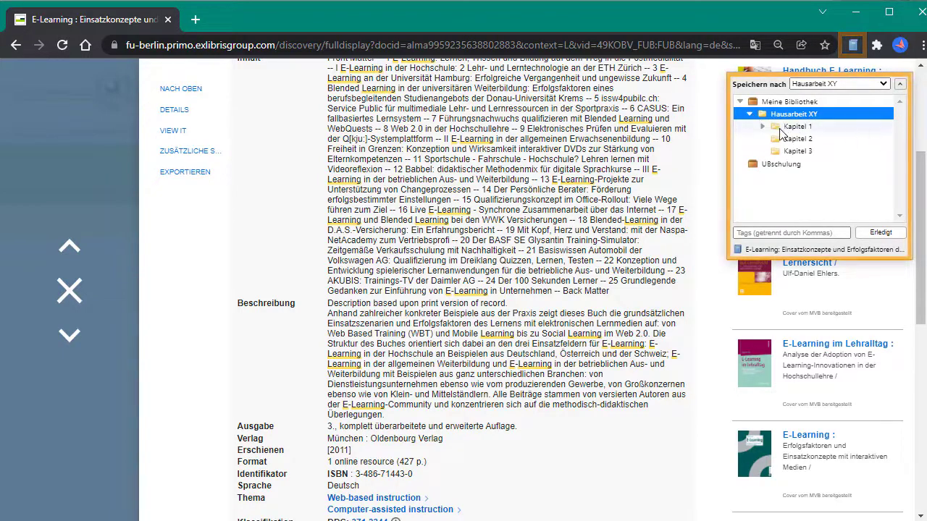
left_click(765, 130)
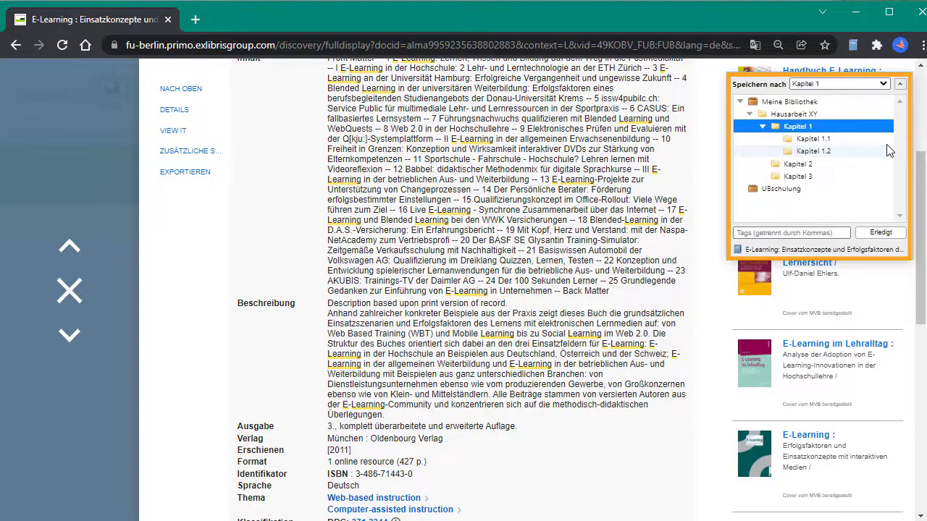
left_click(777, 103)
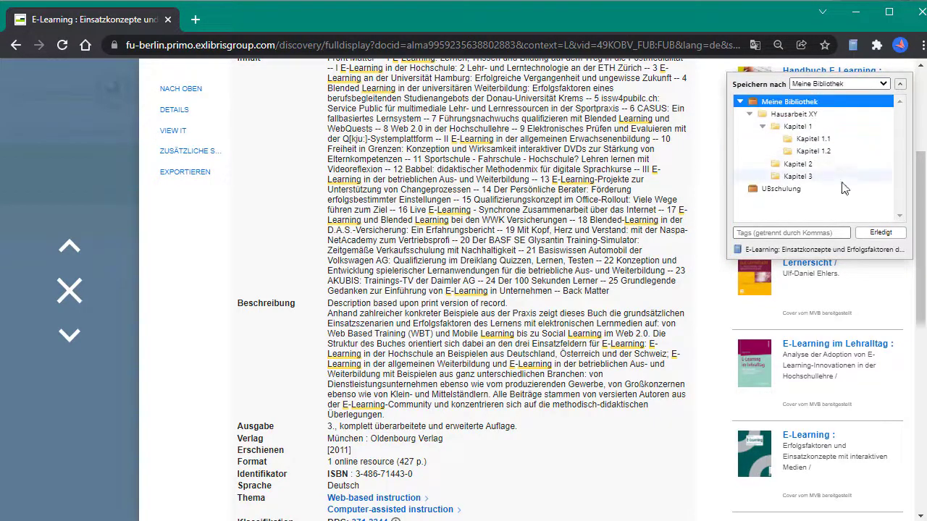
left_click(880, 232)
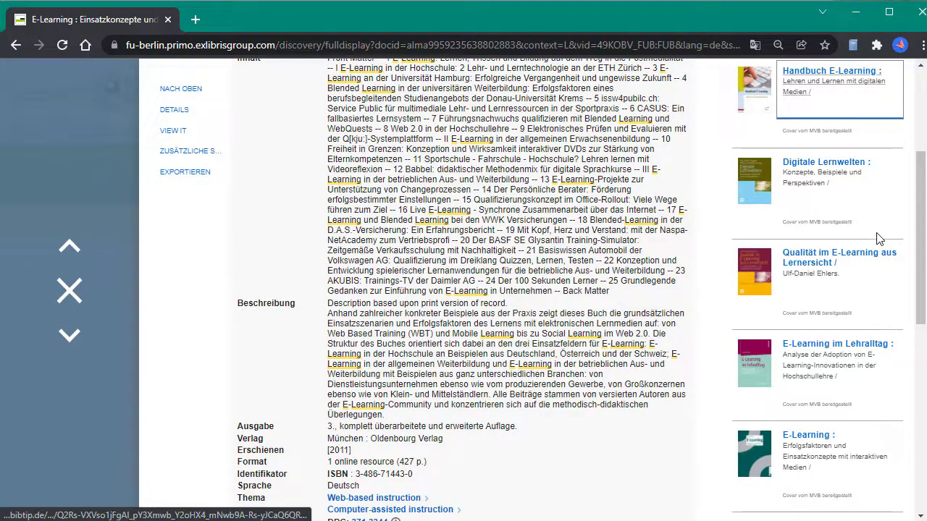
From the result list, save "E-learning and the science of instruction", "E-learning in aviation" and both volumes of "International handbook of E-learning" to Zotero.
left_click(70, 290)
scroll(70, 292, "down", 2)
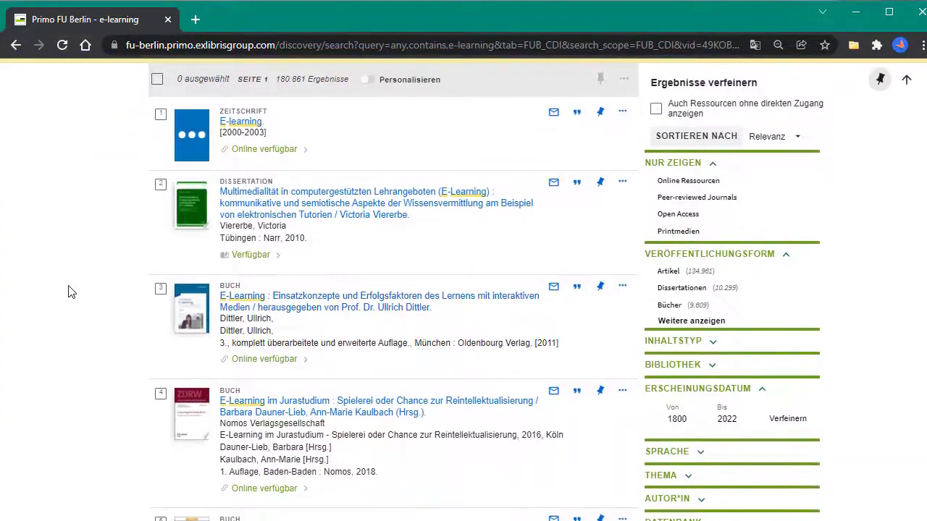
left_click(855, 46)
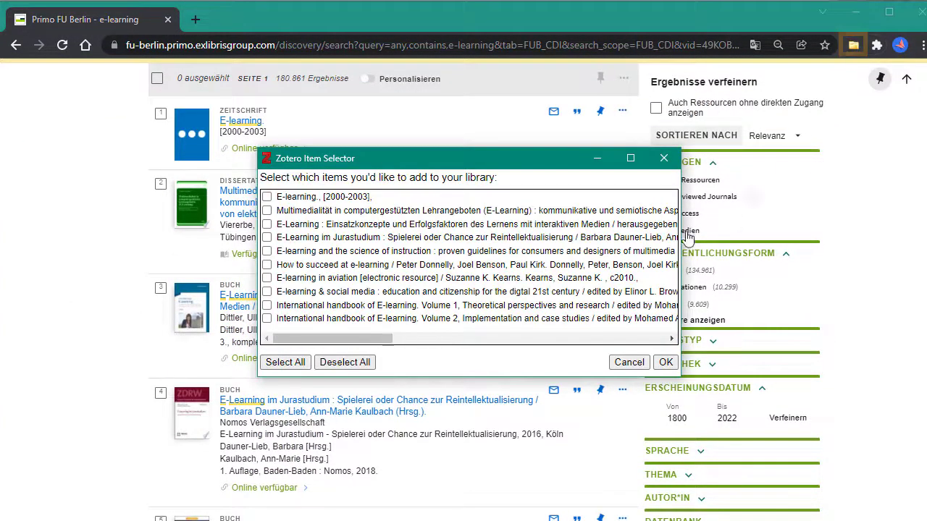
left_click(267, 251)
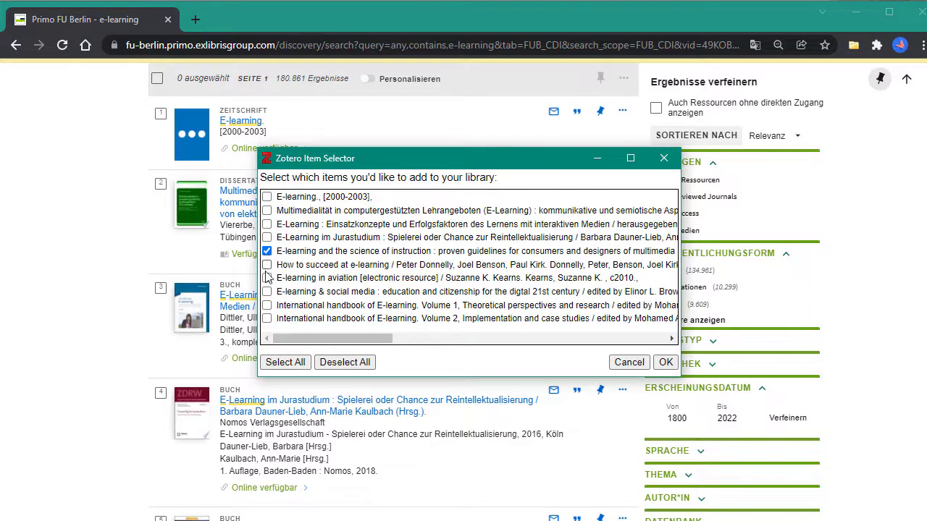
left_click(267, 278)
left_click(268, 305)
left_click(267, 319)
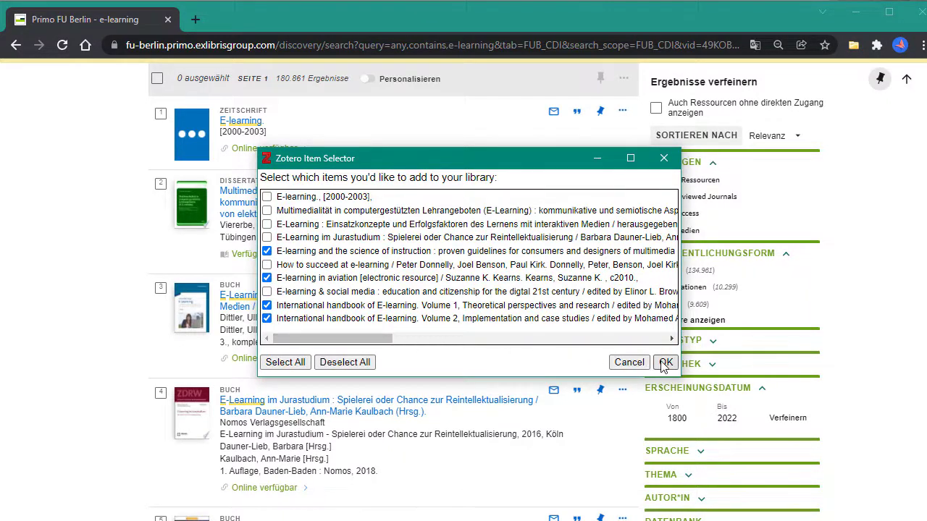
left_click(664, 362)
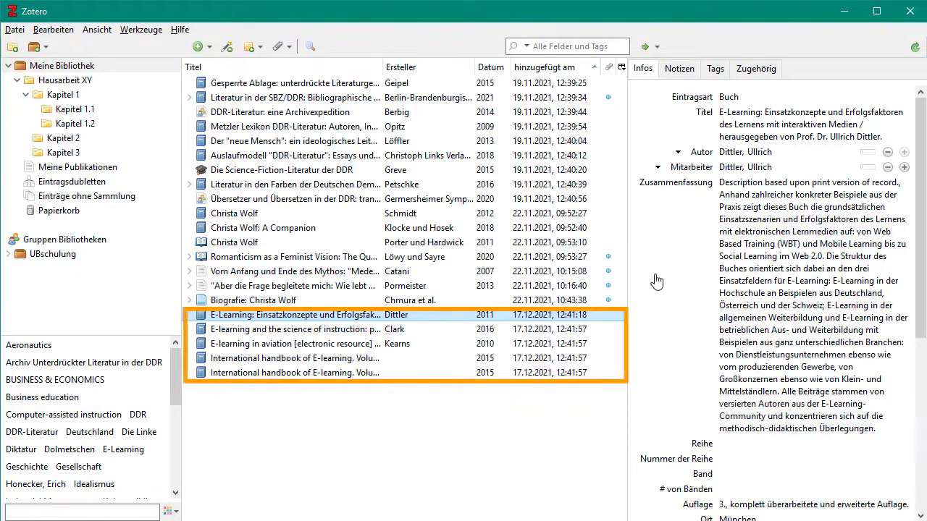
In Zotero, delete the slash and editor statement after "interaktiven Medien" from the title of the "E-Learning: Einsatzkonzepte" entry.
left_click(857, 137)
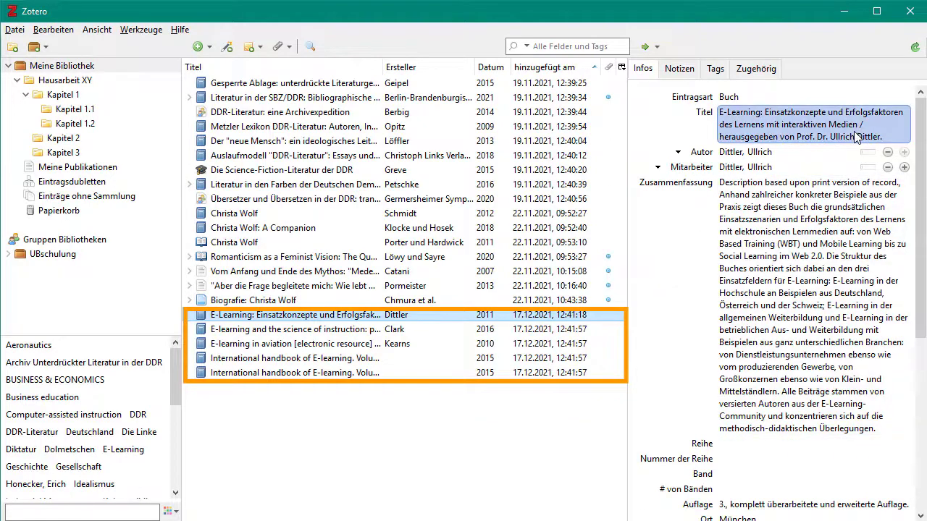
left_click_drag(884, 136, 860, 125)
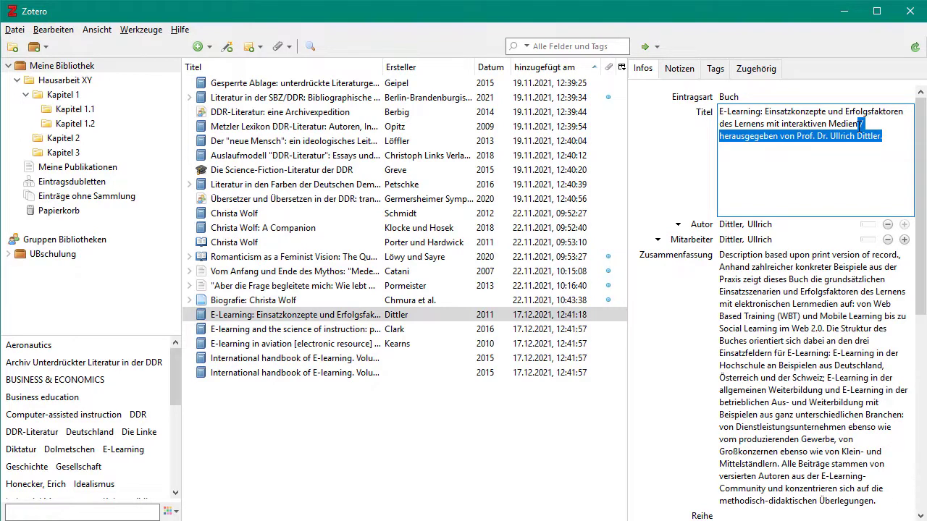
key("BackSpace")
Delete the slash and author names after "multimedia learning" from the title of the entry "E-learning and the science of instruction".
left_click(554, 331)
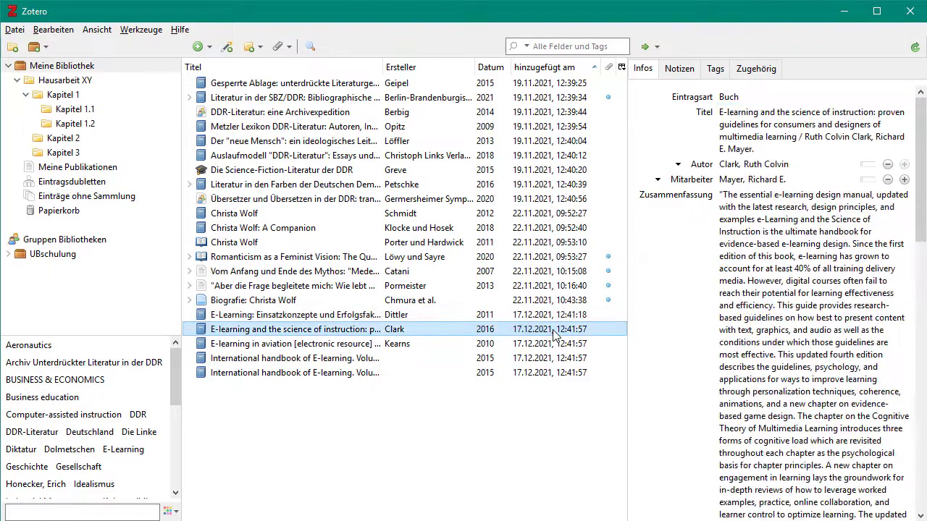
left_click(809, 138)
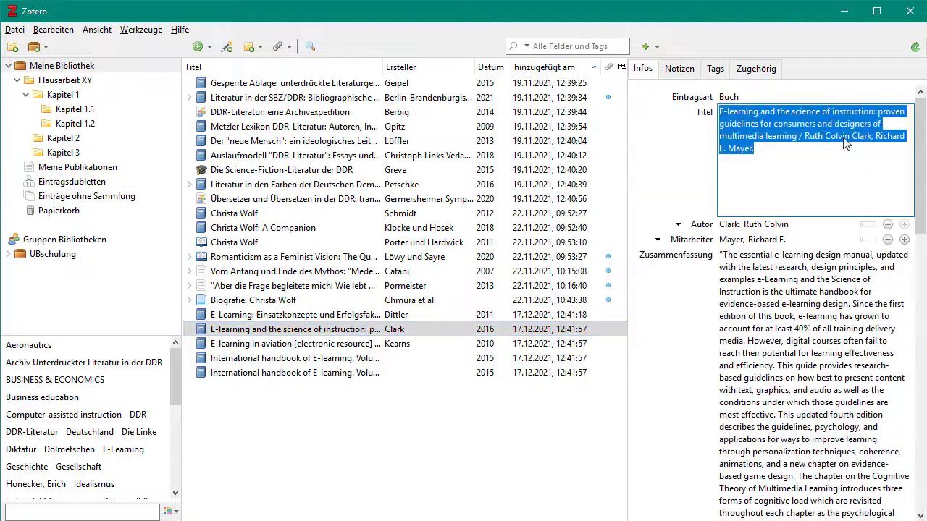
left_click(796, 136)
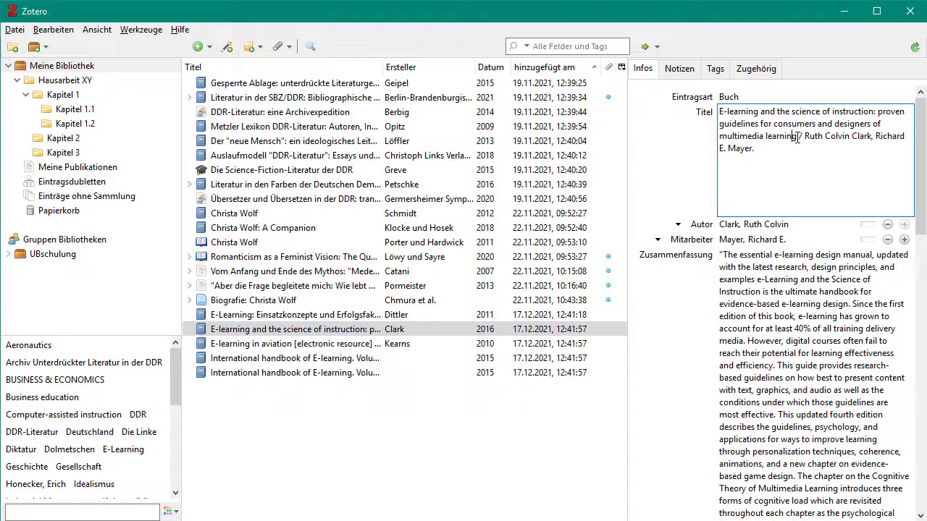
left_click_drag(796, 136, 800, 156)
key("BackSpace")
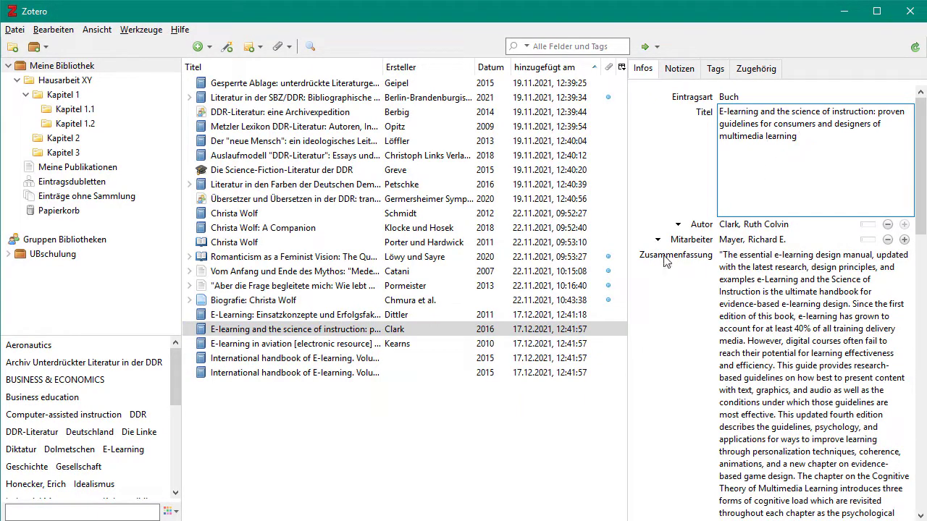
Delete "[electronic resource]", the slash and the author name after "E-learning in aviation" from that entry's title.
left_click(466, 347)
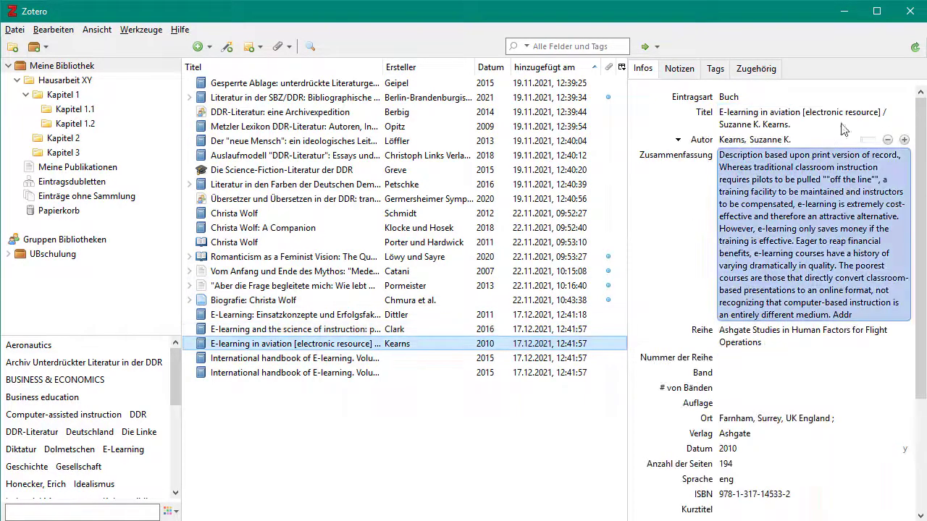
left_click(815, 111)
left_click(803, 113)
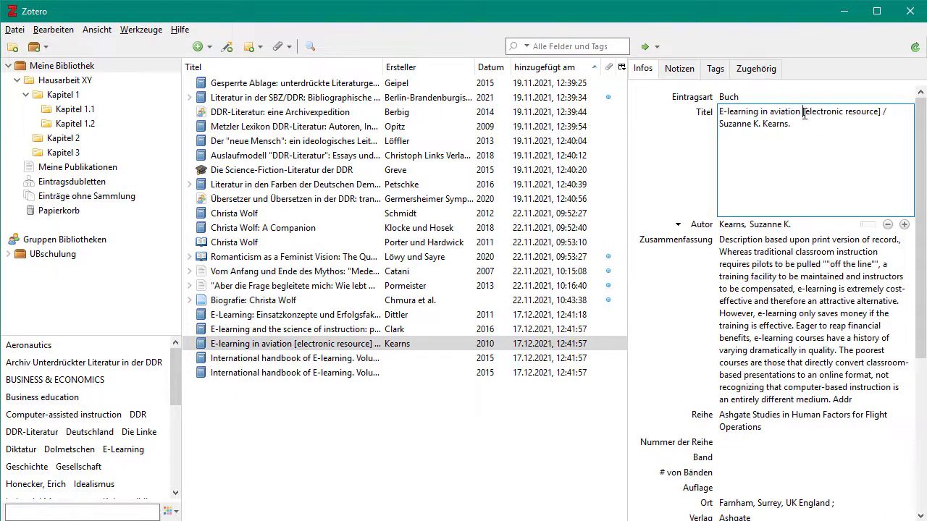
left_click_drag(800, 112, 808, 136)
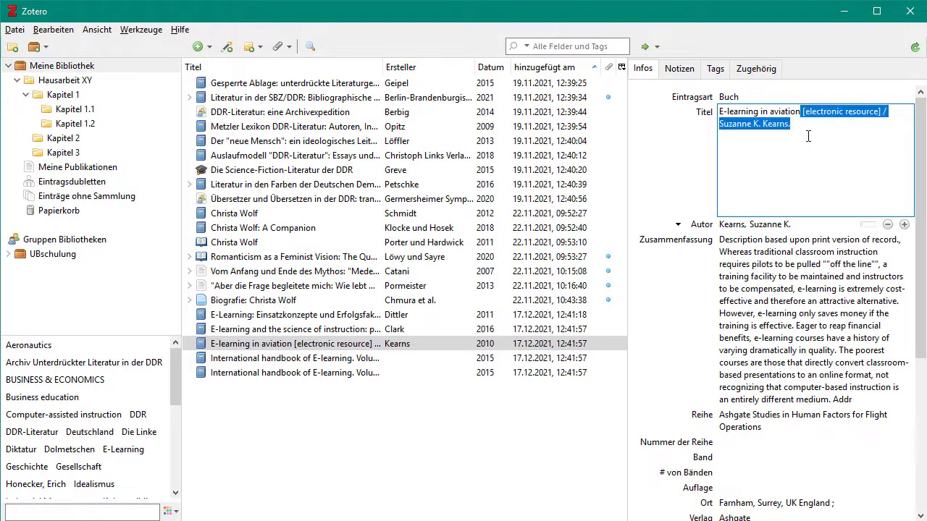
key("BackSpace")
Delete the slash and editor statement after "Theoretical perspectives and research" from the title of "International handbook of E-learning. Volume 1".
left_click(411, 360)
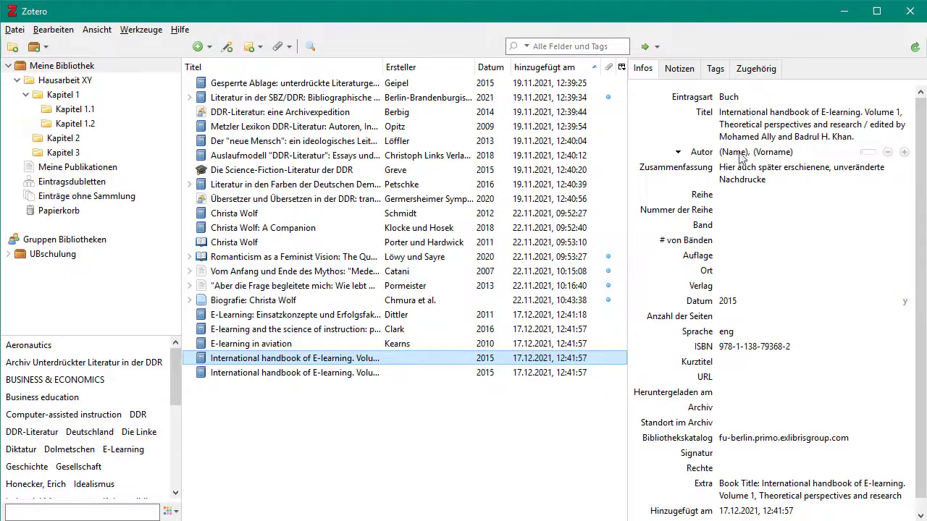
left_click(876, 112)
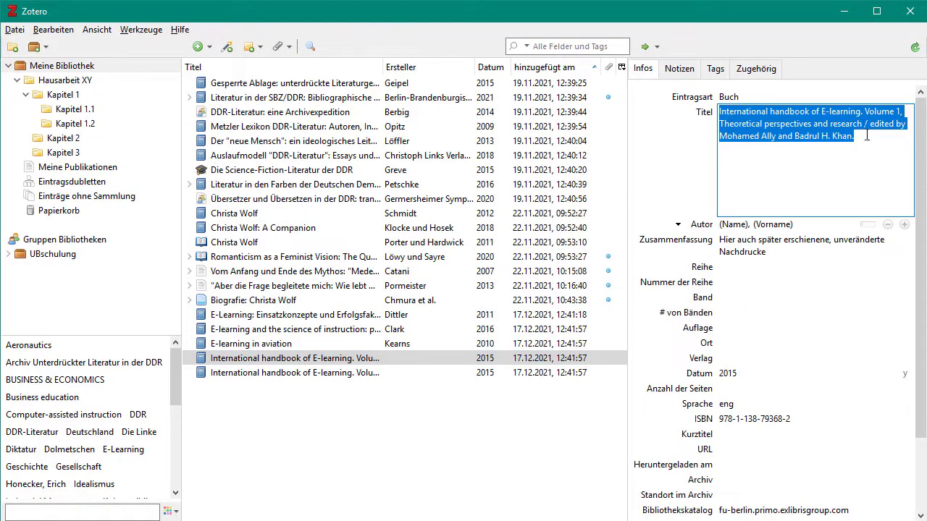
left_click(861, 124)
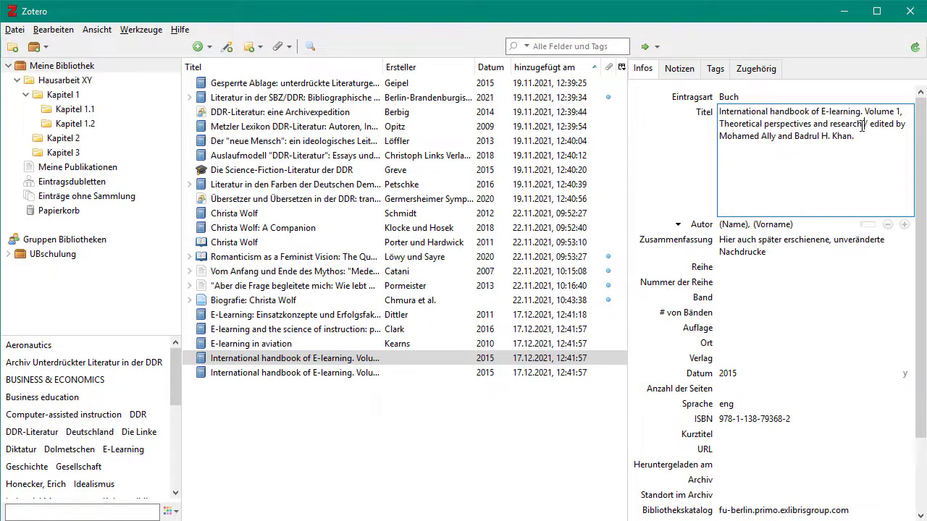
left_click_drag(862, 125, 861, 142)
key("BackSpace")
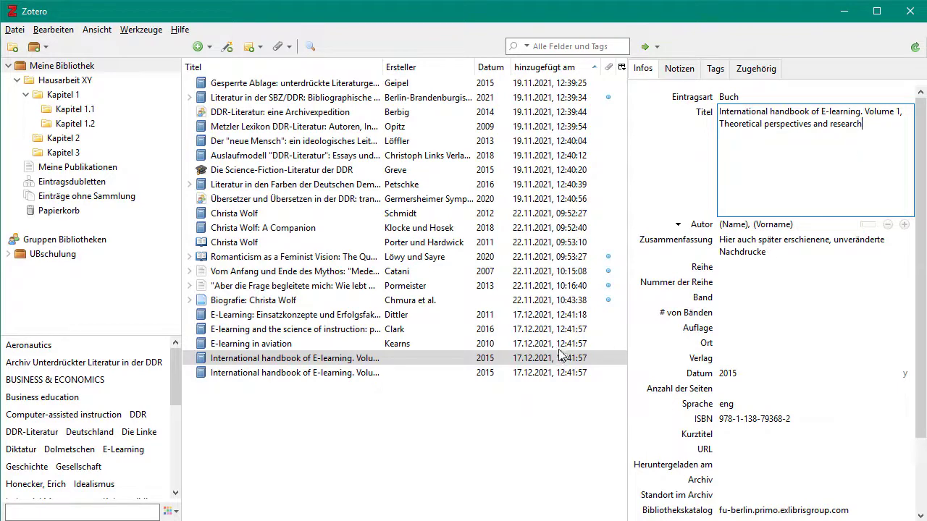
Delete the slash and editor statement after "case studies" from the title of "International handbook of E-learning. Volume 2".
left_click(399, 374)
left_click(836, 139)
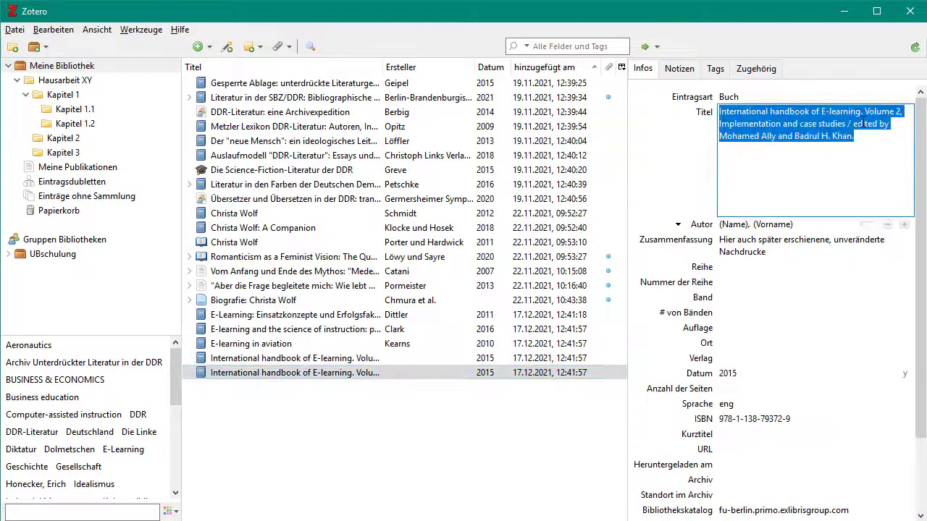
left_click(844, 124)
left_click(859, 136, "shift")
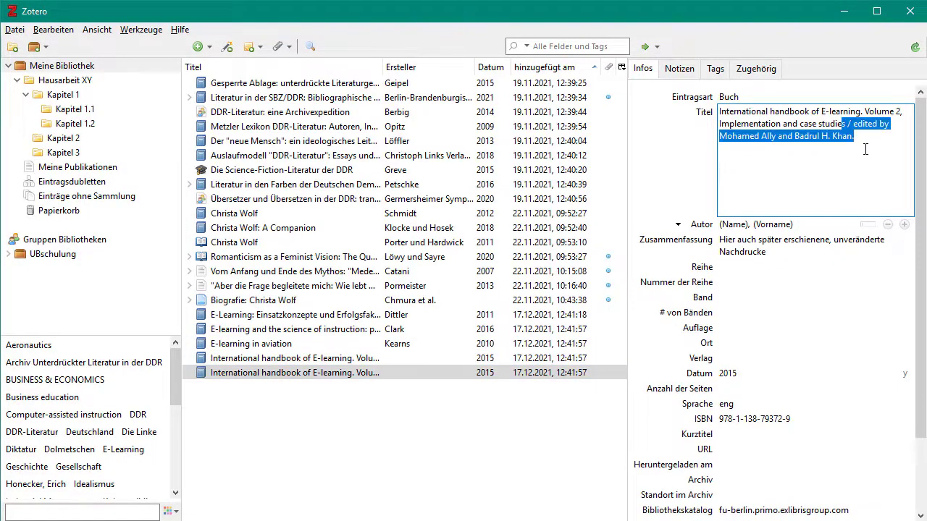
key("BackSpace")
left_click(549, 401)
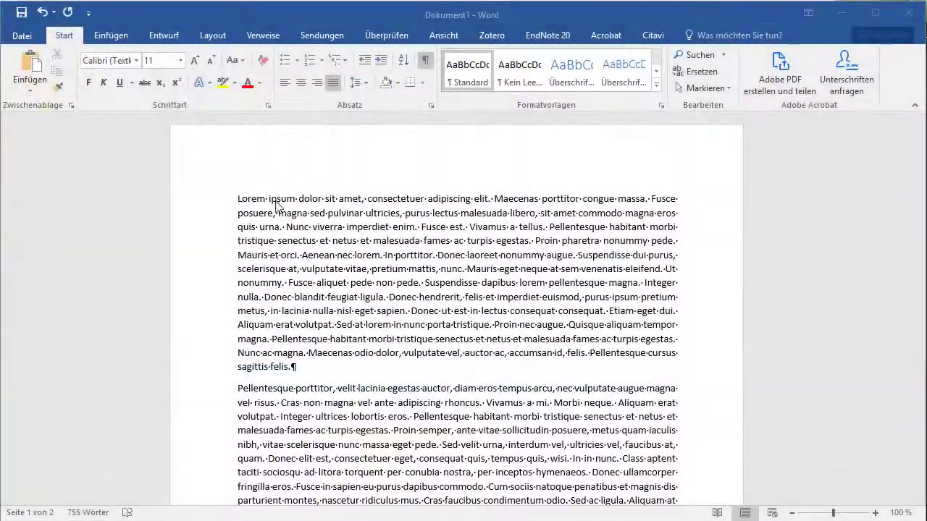
In Word, start a Zotero citation after "quis urna" in the first paragraph, using Chicago Manual of Style 17th edition (full note) with footnotes.
left_click(283, 228)
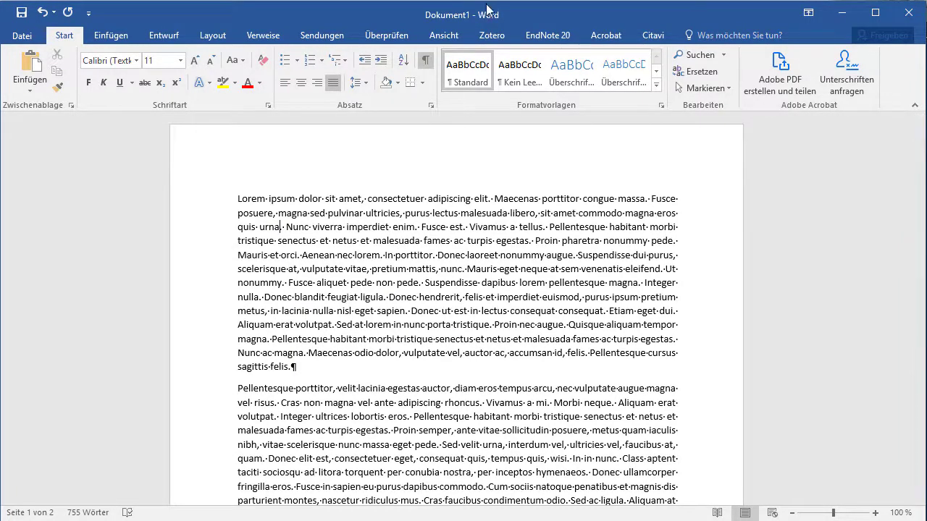
left_click(492, 35)
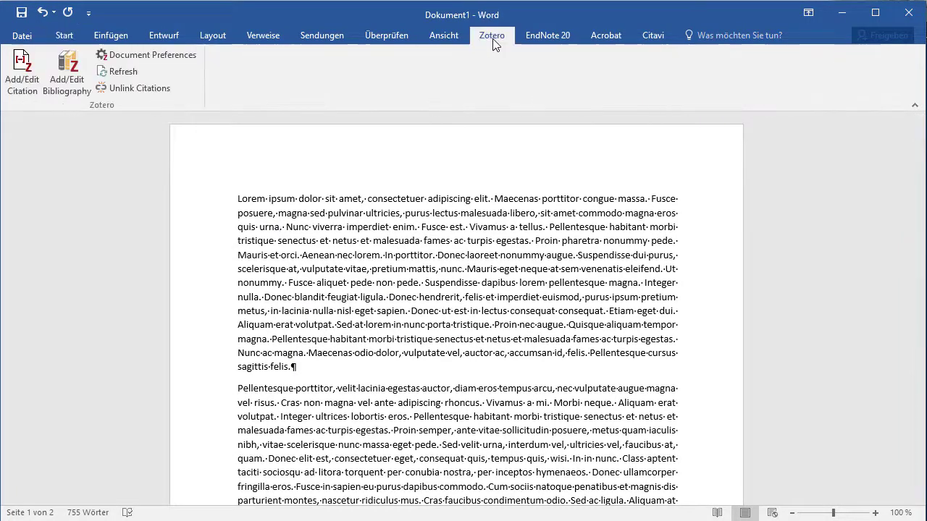
left_click(34, 84)
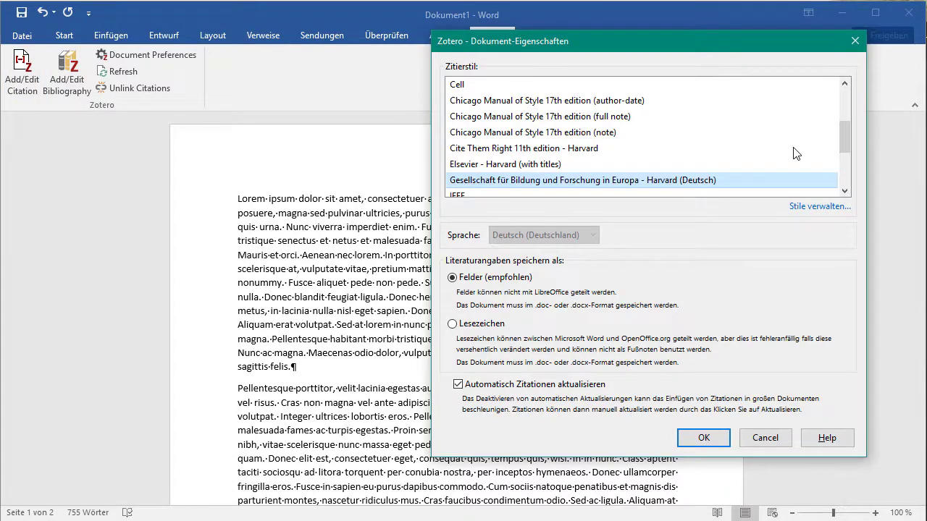
left_click(598, 117)
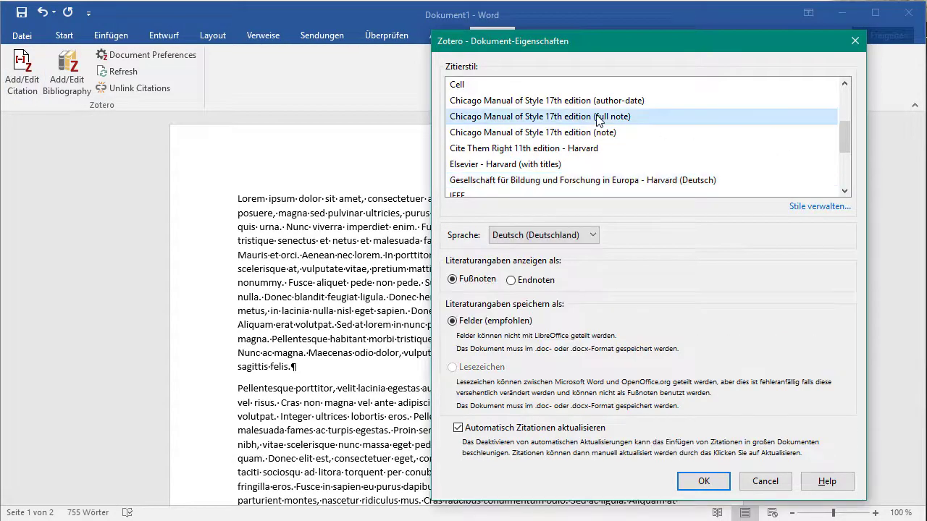
left_click(704, 481)
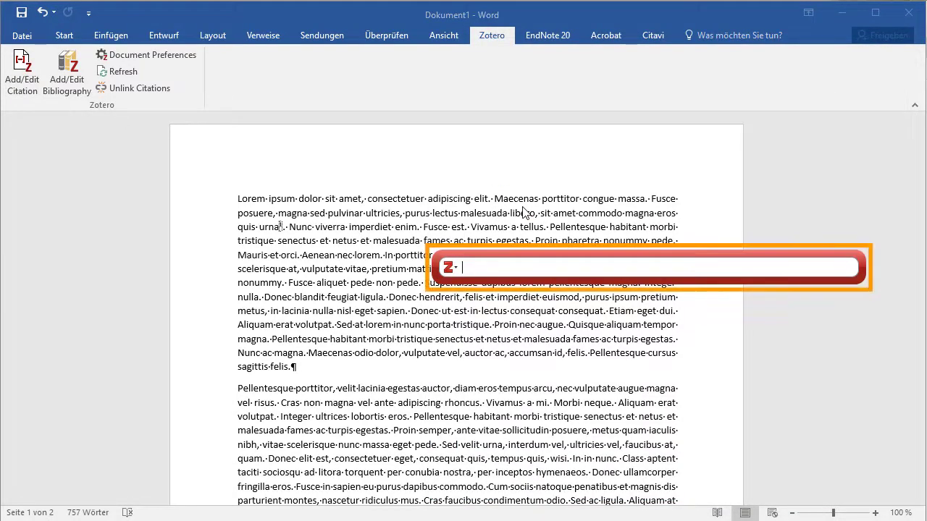
Search the citation bar for "wolf" and cite "Vom Anfang und Ende des Mythos" with page 318 and the prefix "vgl.".
type("wolf")
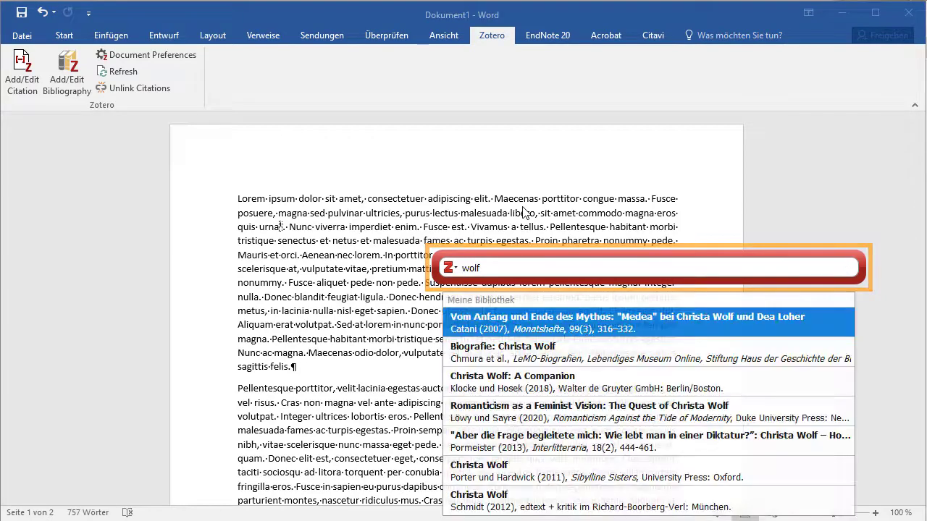
left_click(624, 318)
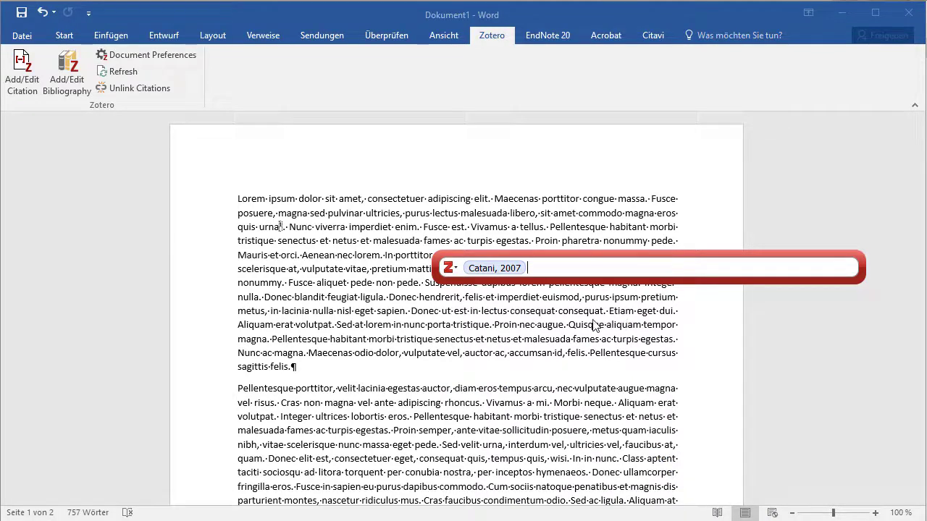
left_click(492, 270)
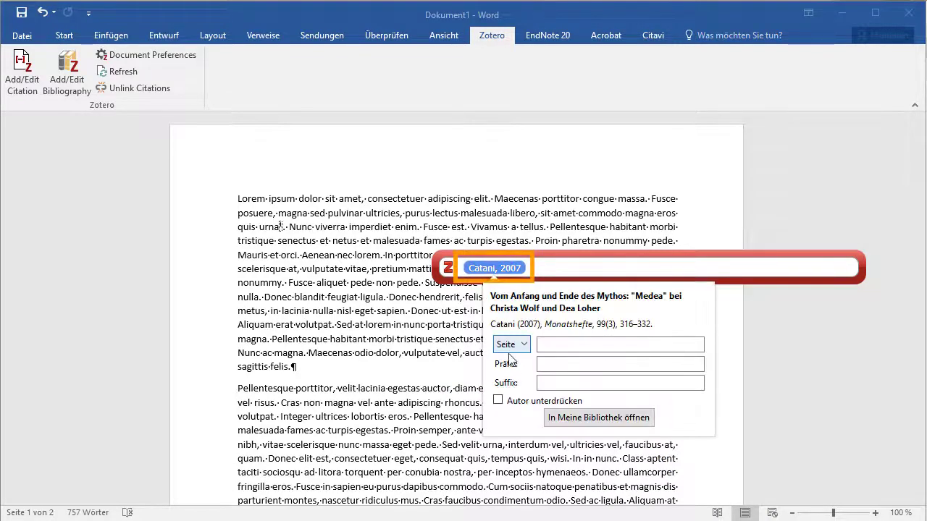
left_click(561, 346)
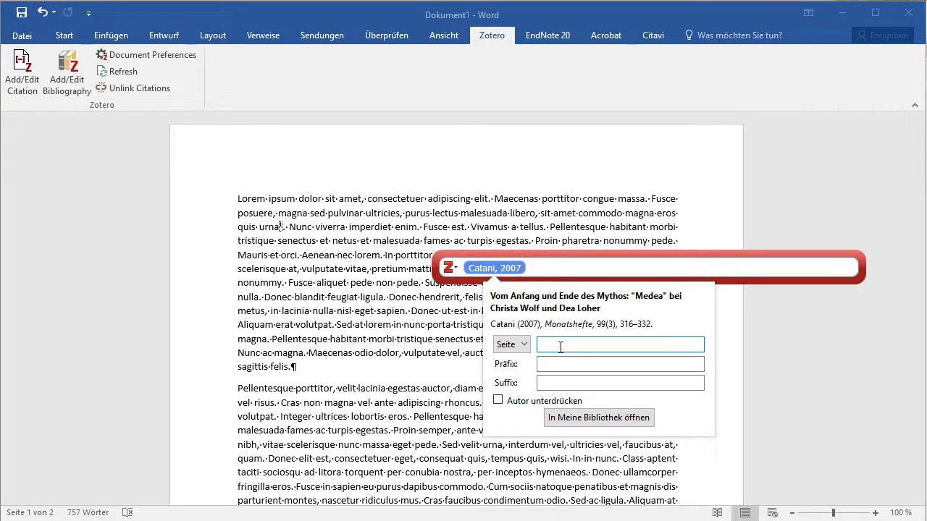
type("318")
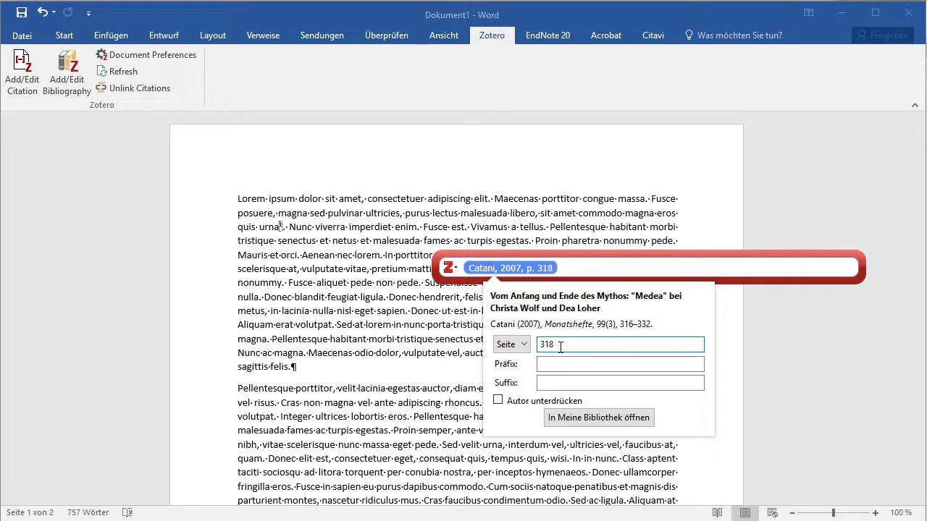
left_click(563, 362)
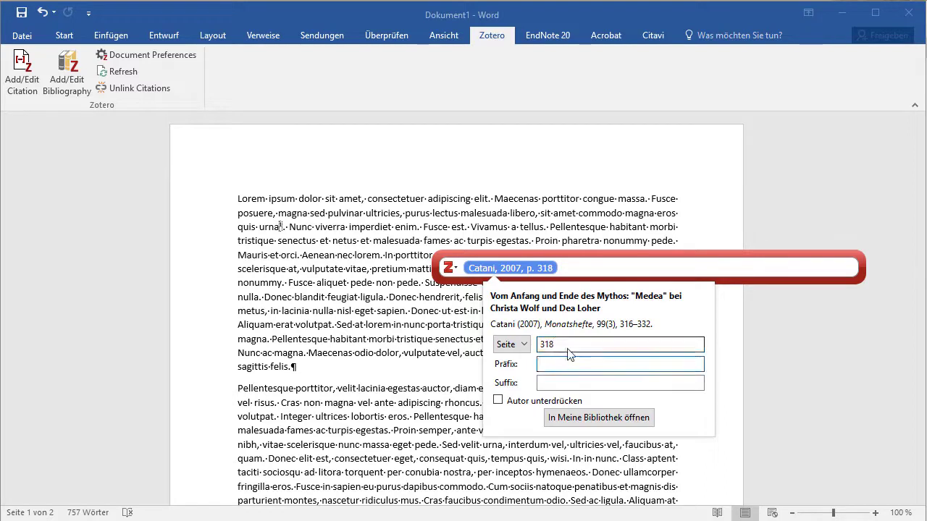
type("vgl.")
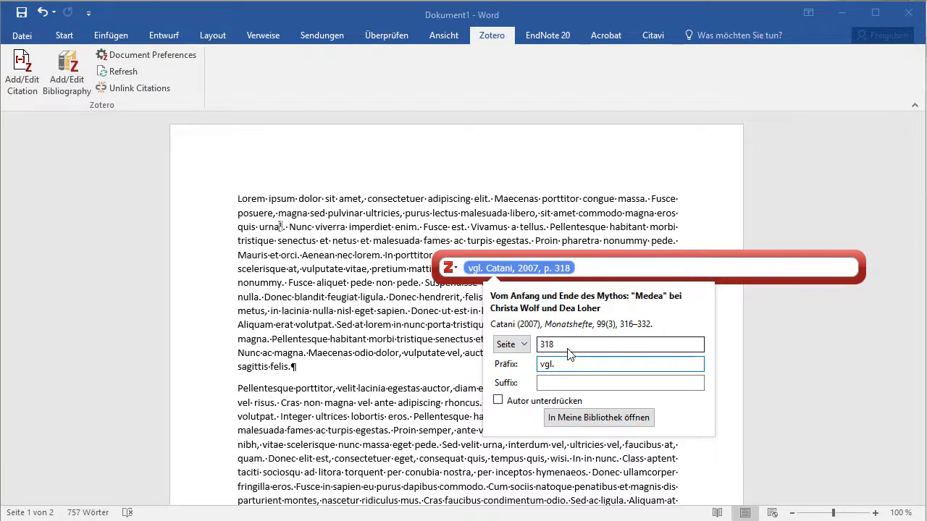
key("Return")
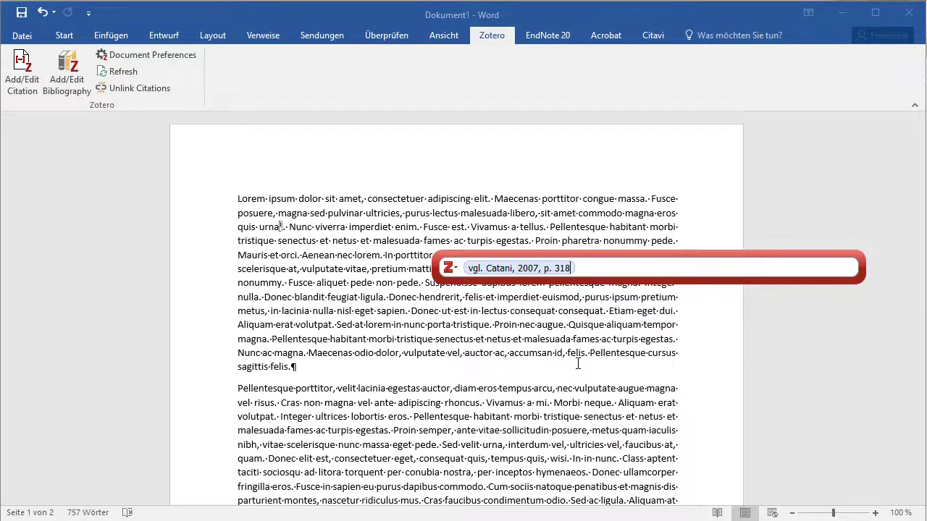
key("Return")
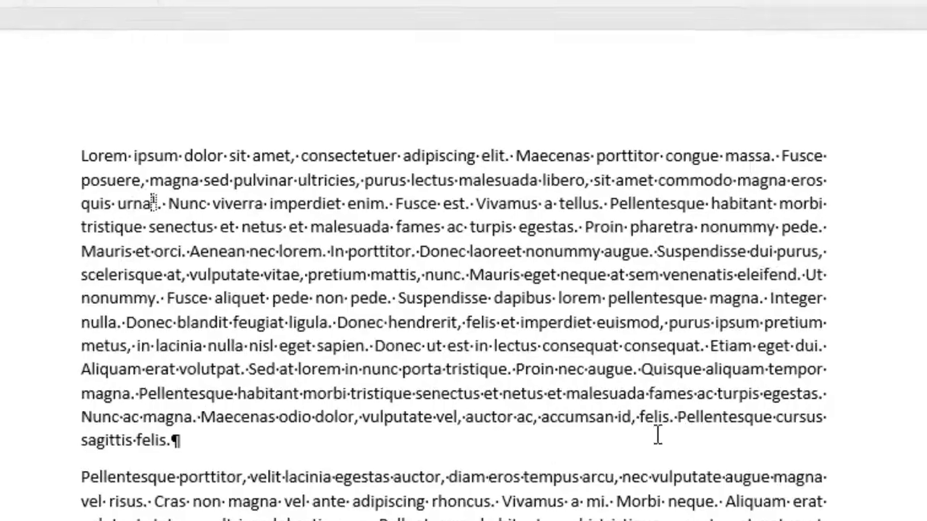
Check the new footnote at the foot of page 1 and insert the Zotero bibliography at the end of the document.
scroll(578, 364, "down", 2)
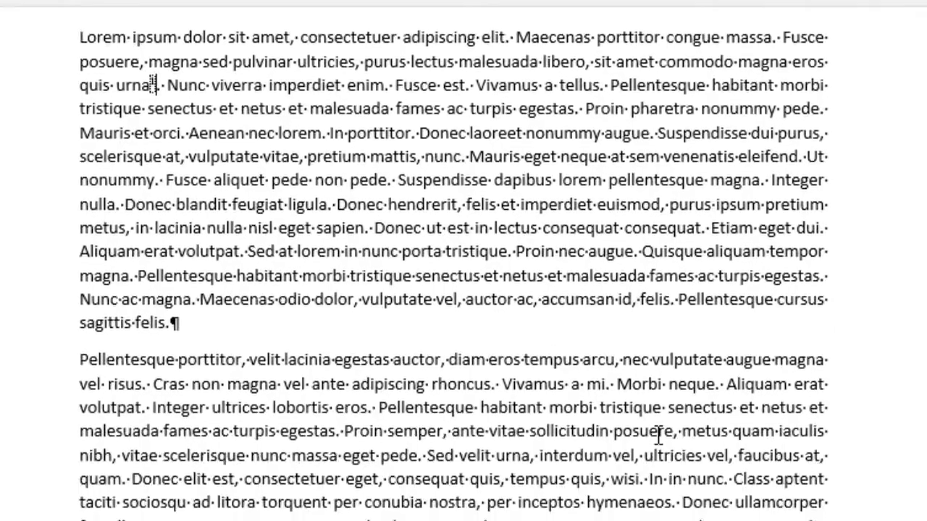
scroll(659, 435, "down", 8)
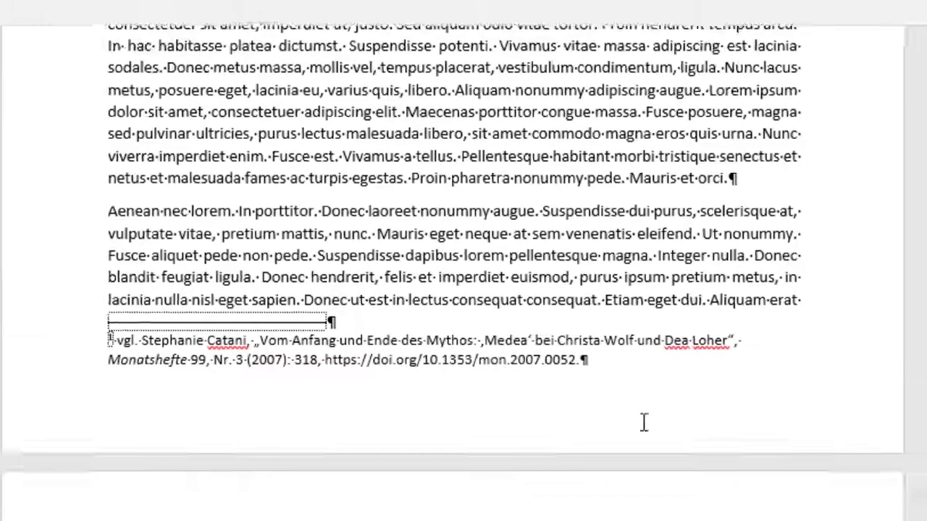
scroll(658, 435, "down", 10)
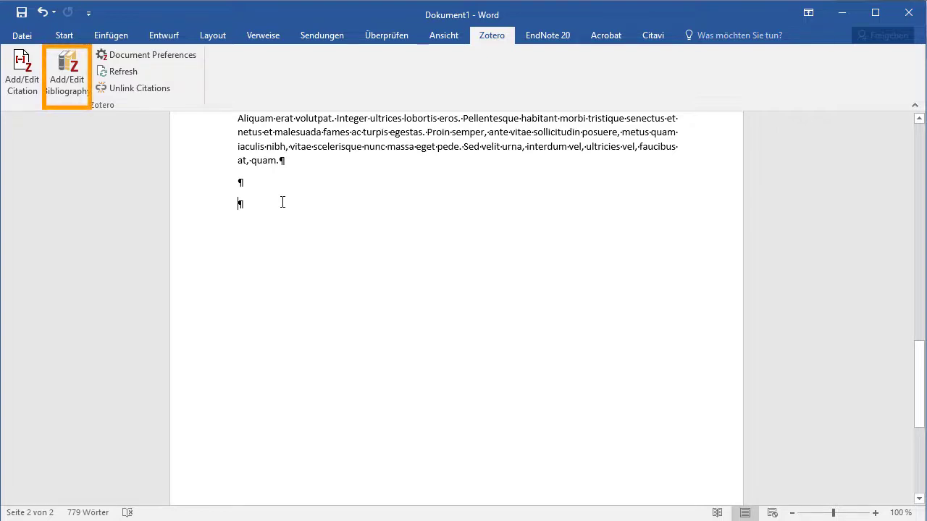
left_click(60, 64)
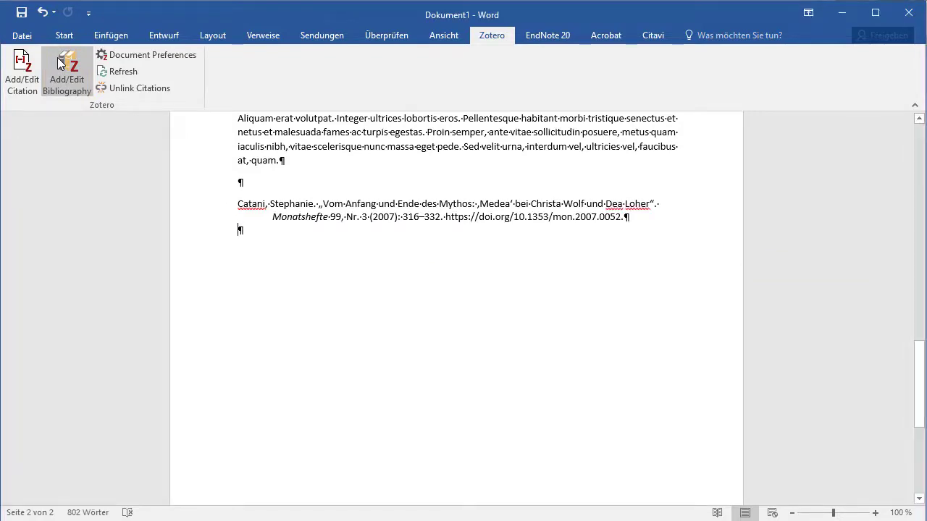
Change the document's citation style to Chicago Manual of Style 17th edition (author-date) and review the citation in the text.
scroll(152, 260, "up", 15)
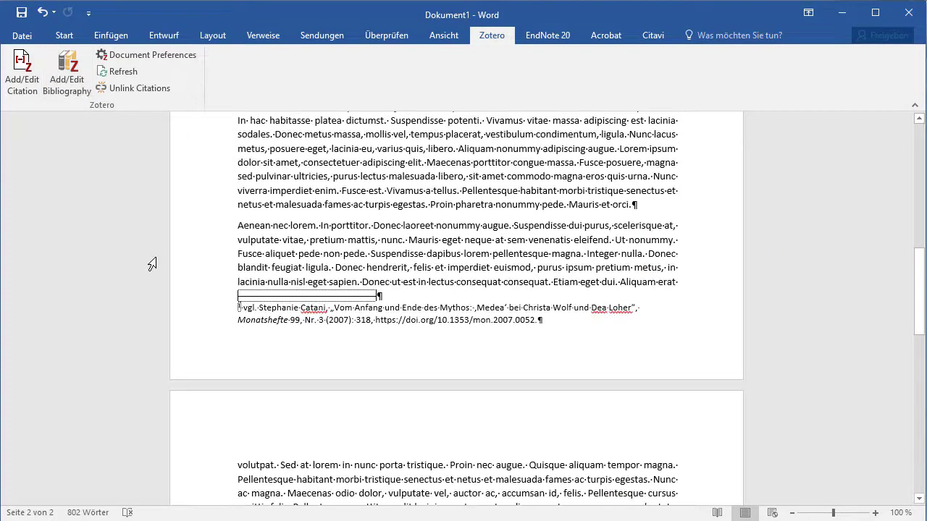
left_click(180, 52)
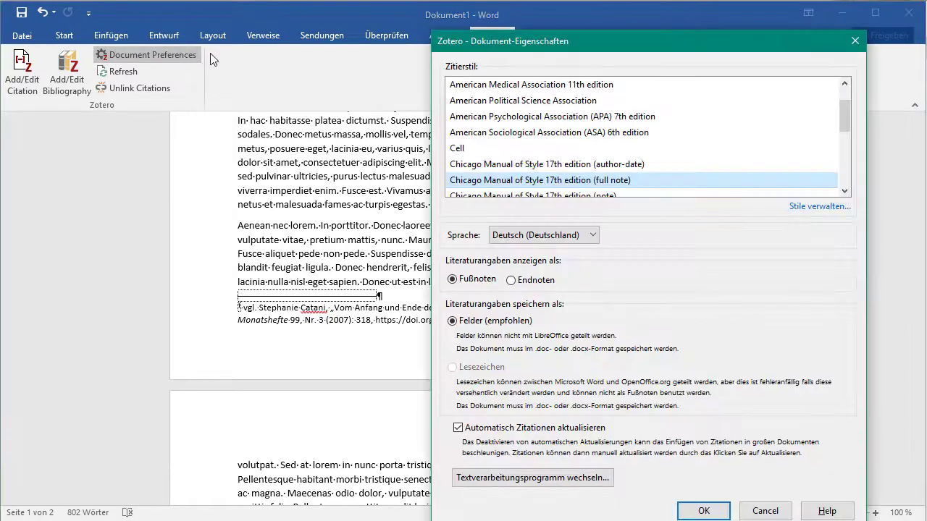
scroll(705, 148, "down", 1)
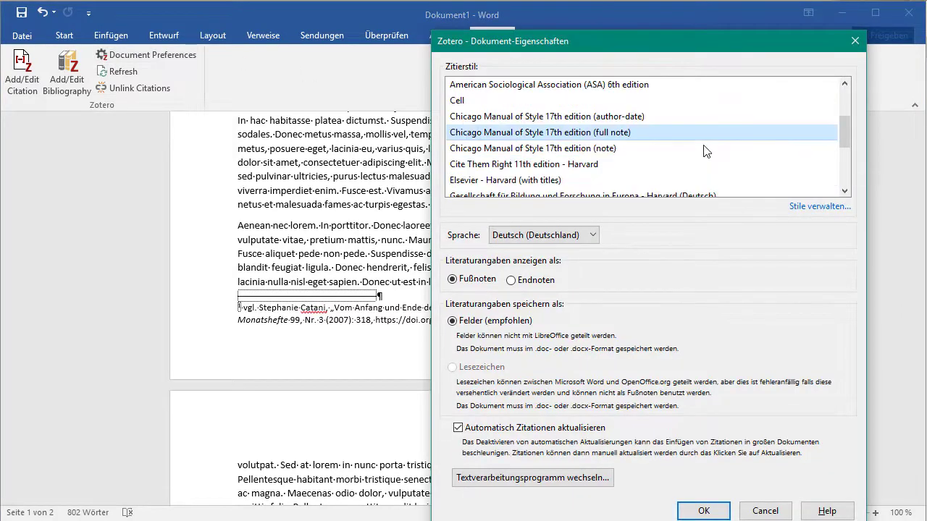
left_click(621, 117)
left_click(703, 467)
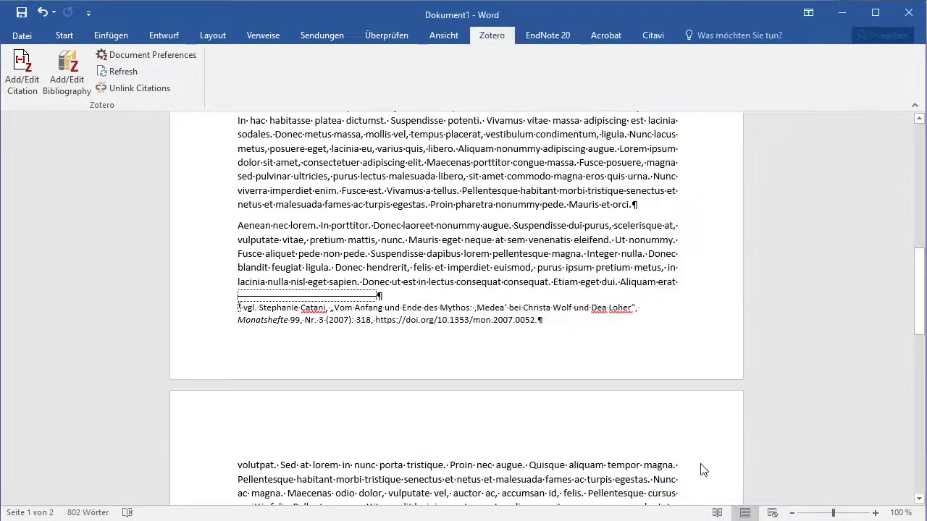
scroll(700, 467, "up", 10)
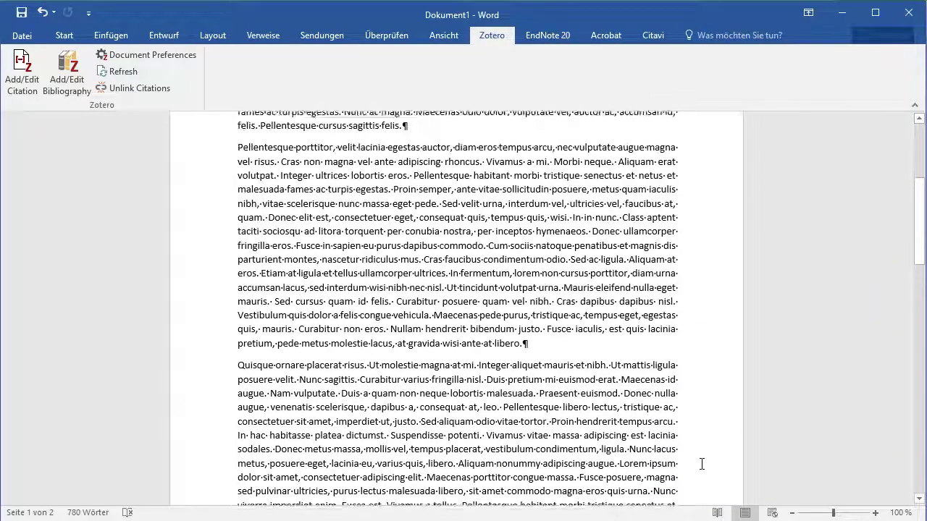
scroll(702, 464, "up", 3)
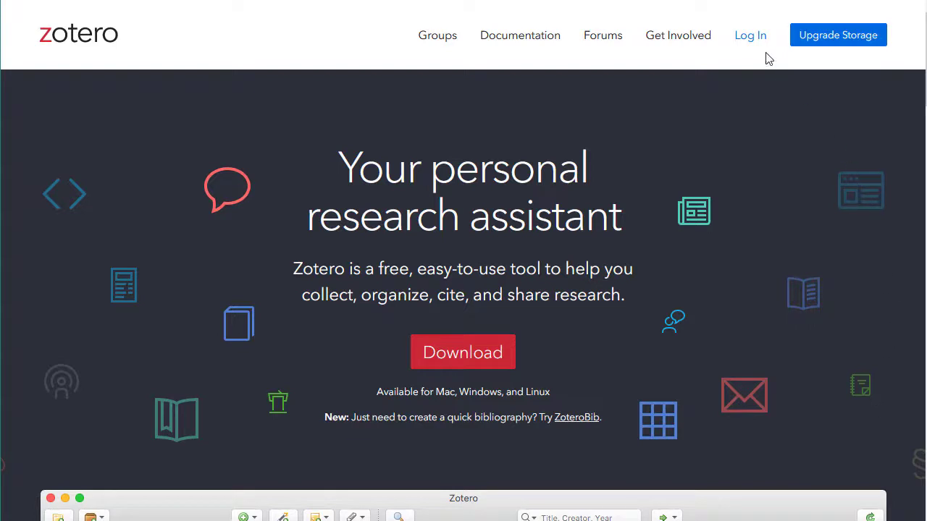
On the Zotero website, open the login page that offers registration for a free account.
left_click(739, 34)
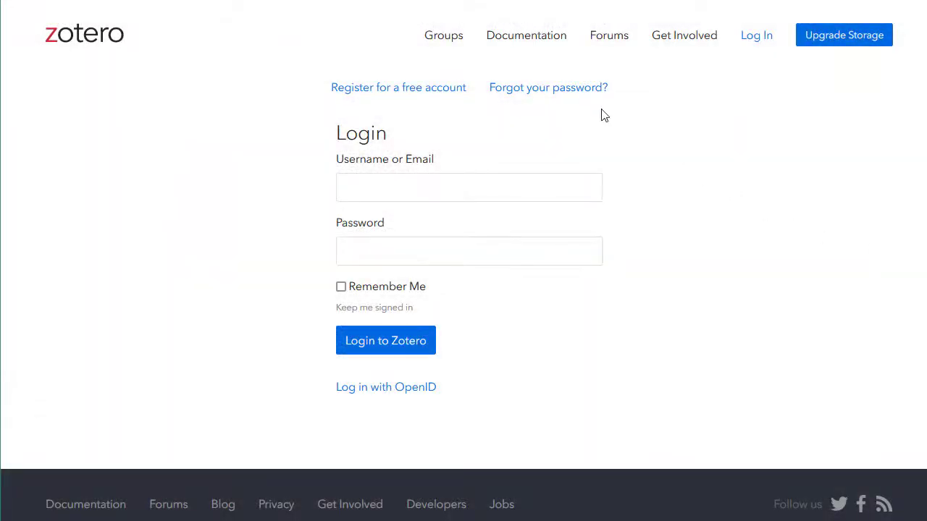
Open the Zotero documentation and look through its page on plugins for Zotero.
left_click(543, 42)
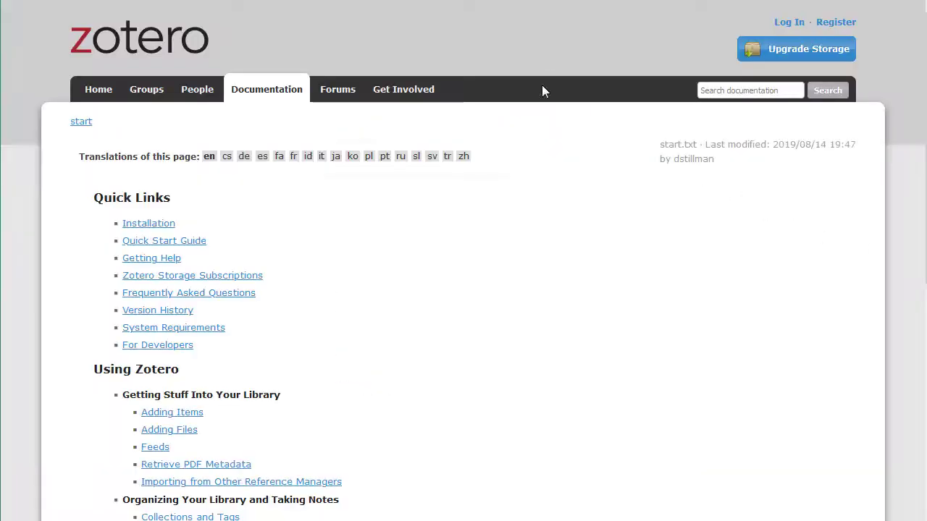
scroll(550, 225, "down", 3)
scroll(550, 225, "down", 8)
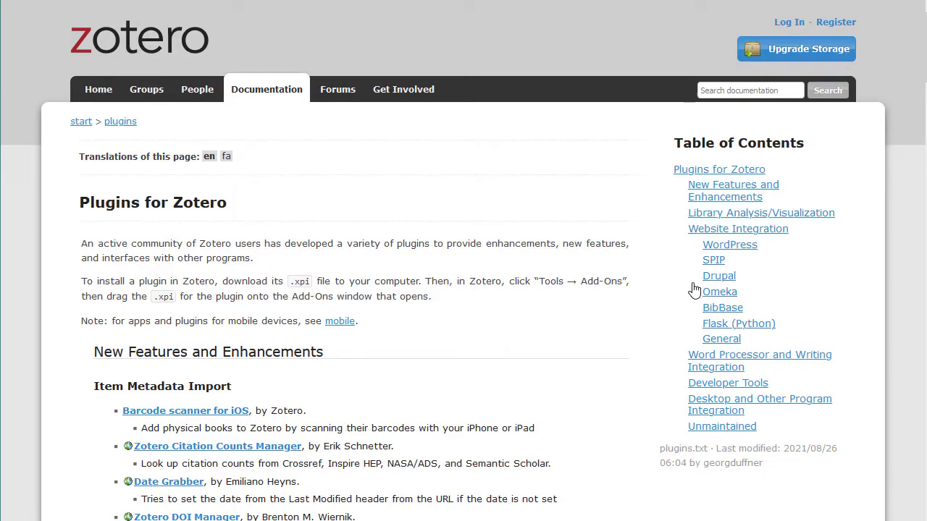
scroll(693, 290, "down", 1)
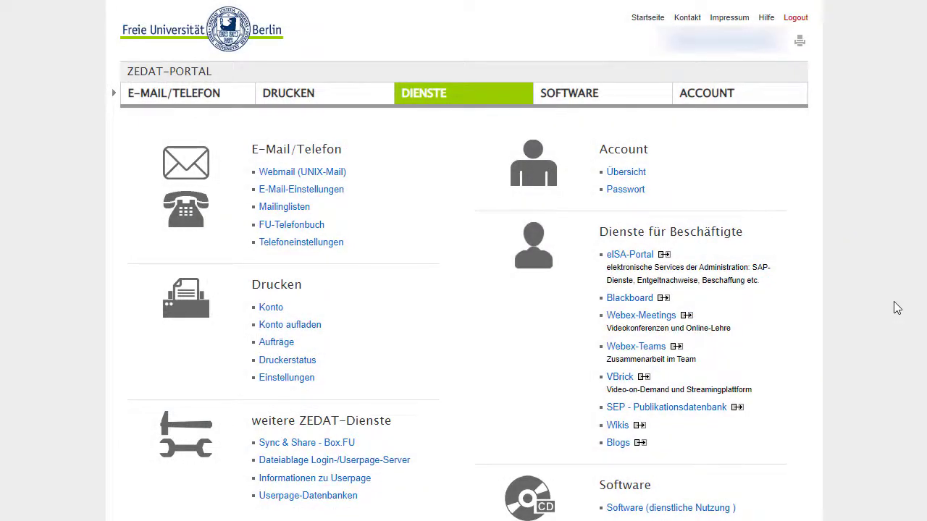
In the ZEDAT portal, go to the software offers and open the software for private use.
left_click(634, 103)
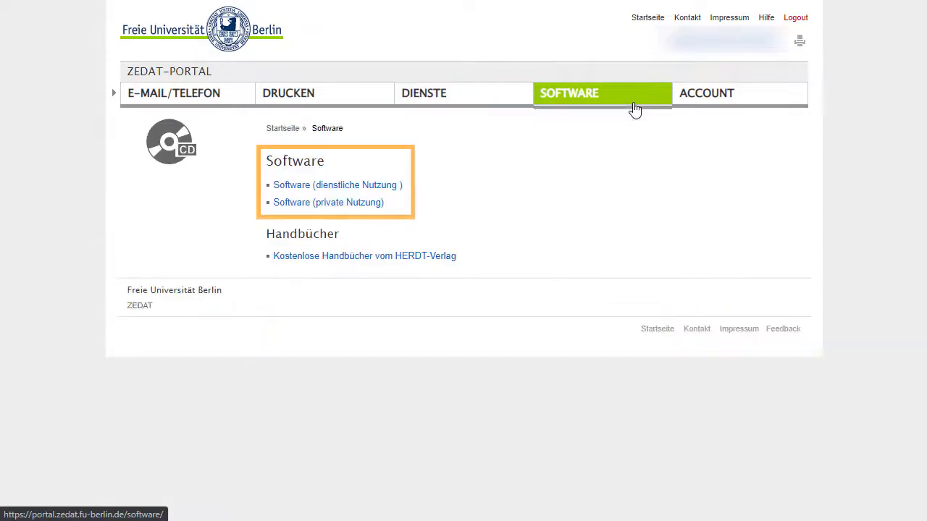
left_click(378, 205)
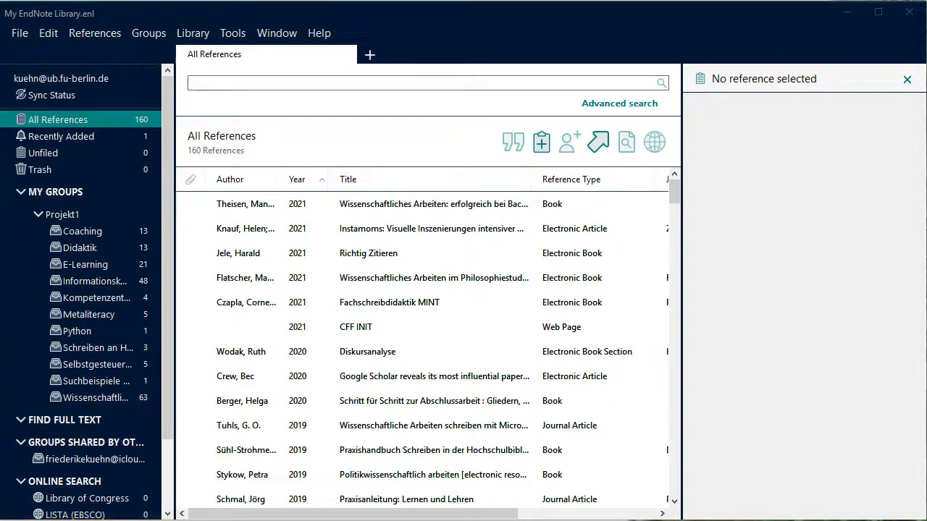
In EndNote, show the Metaliteracy group and examine the summary and editable fields of "Rethinking the concept of 'information literacy'".
left_click(89, 316)
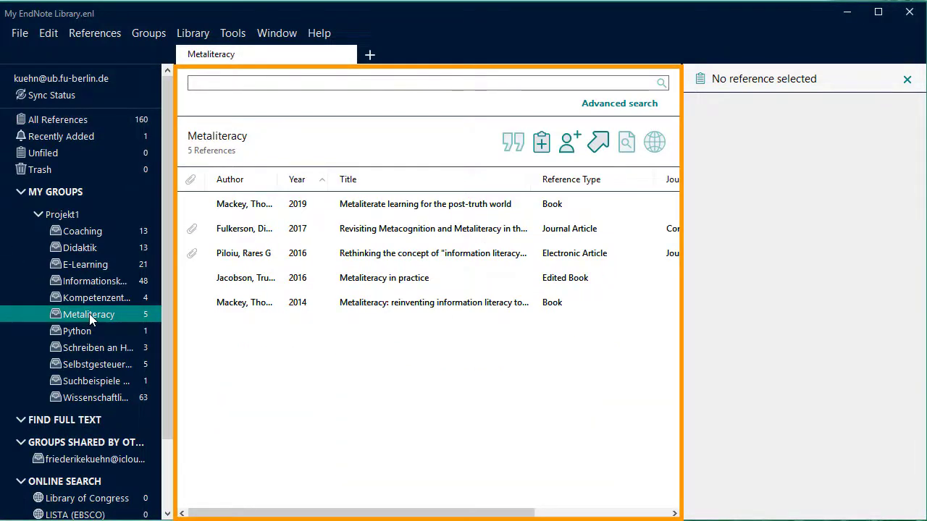
left_click(229, 255)
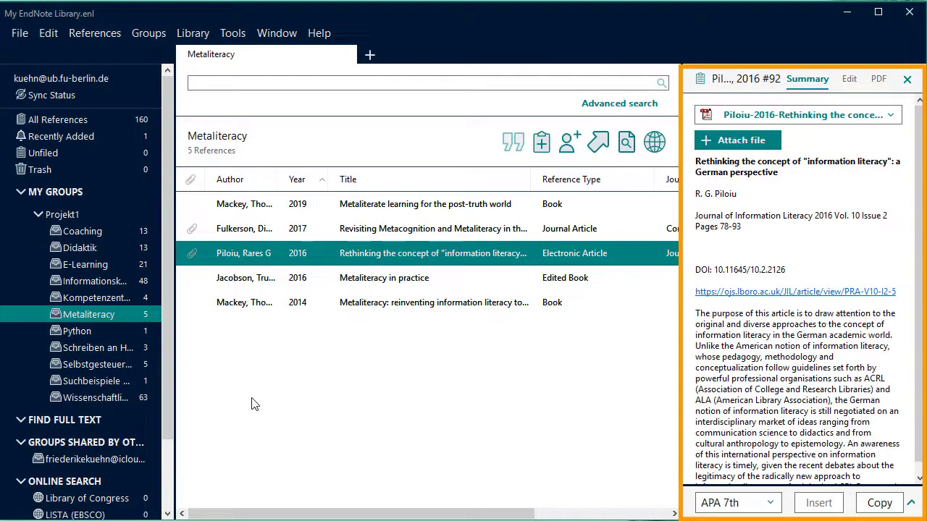
left_click(851, 82)
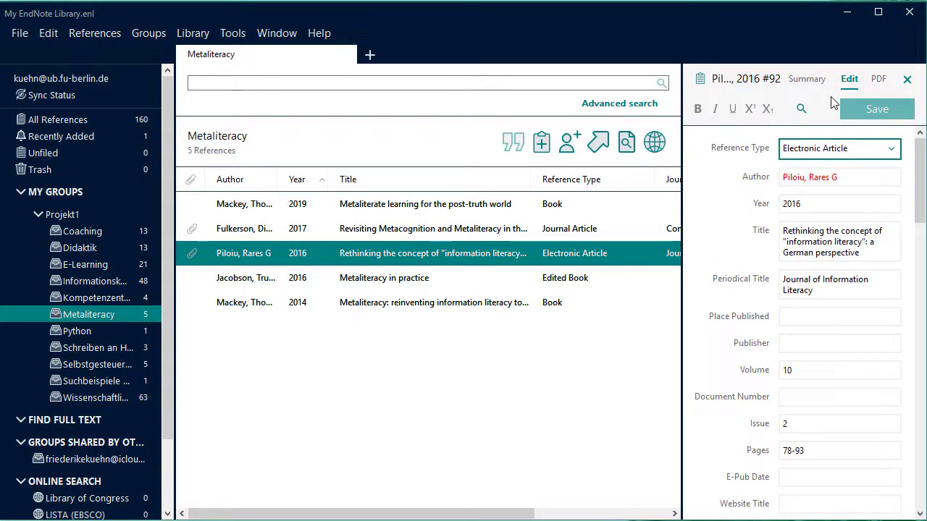
left_click(814, 81)
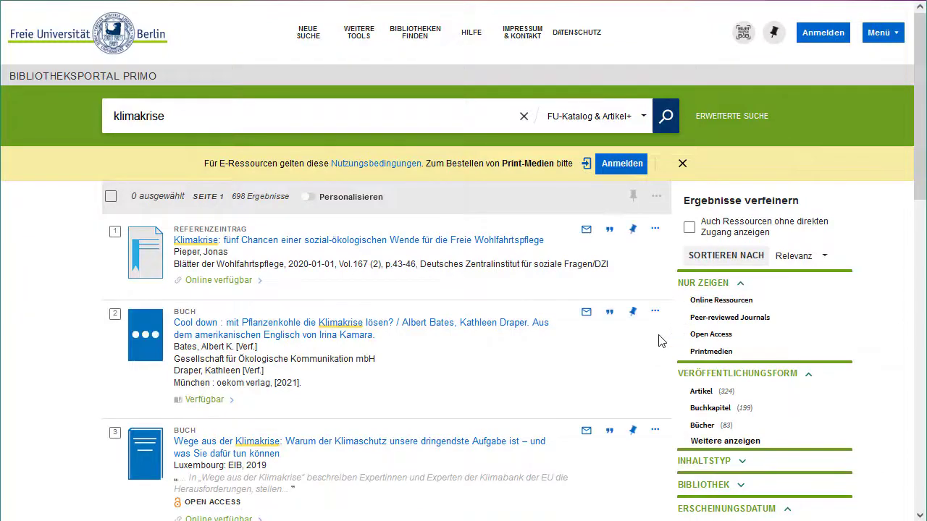
In the Primo library catalogue, open the record of result 3, "Wege aus der Klimakrise", and go to its export options.
scroll(659, 342, "down", 3)
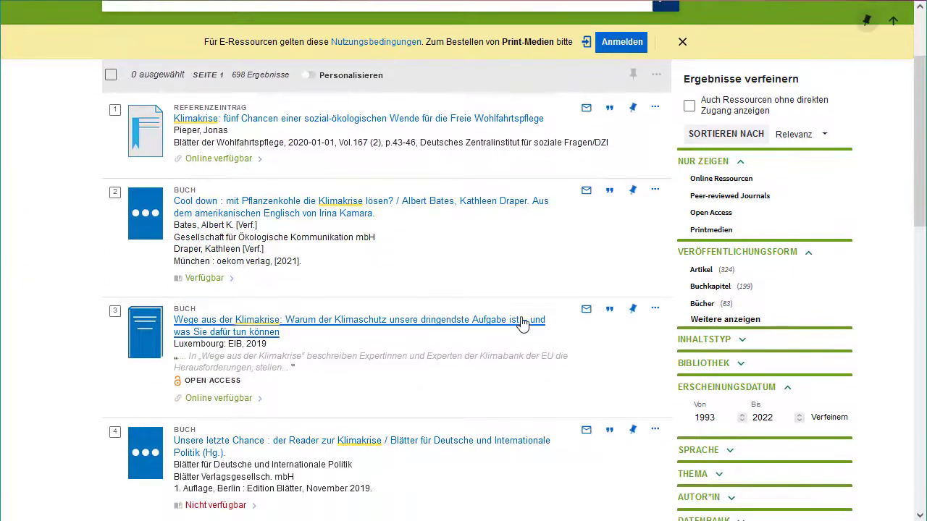
left_click(522, 322)
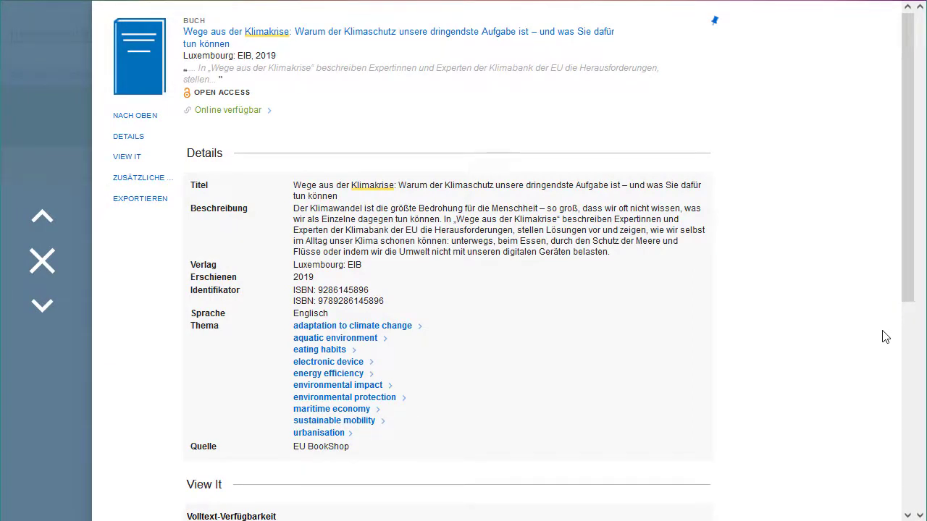
scroll(885, 337, "down", 5)
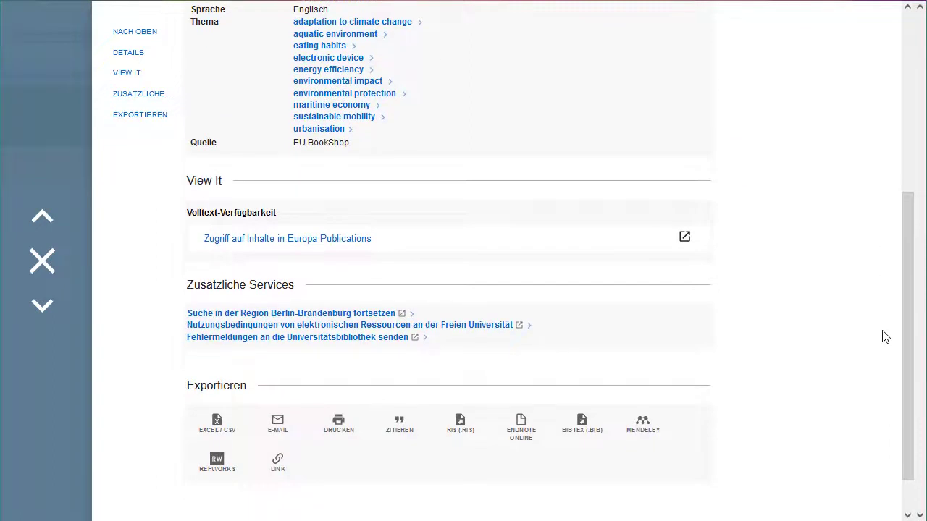
scroll(885, 337, "down", 1)
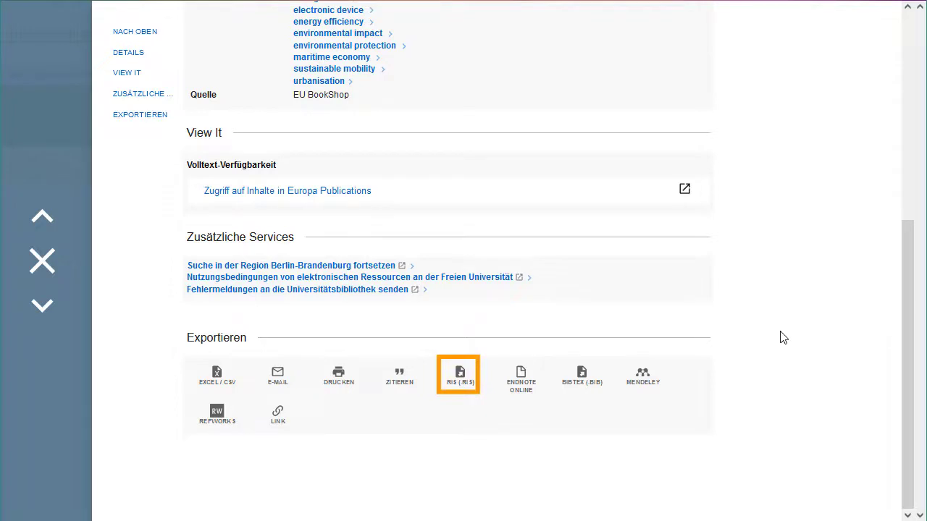
Export the catalogue record as a RIS file with UTF-8 encoding and download it.
left_click(475, 381)
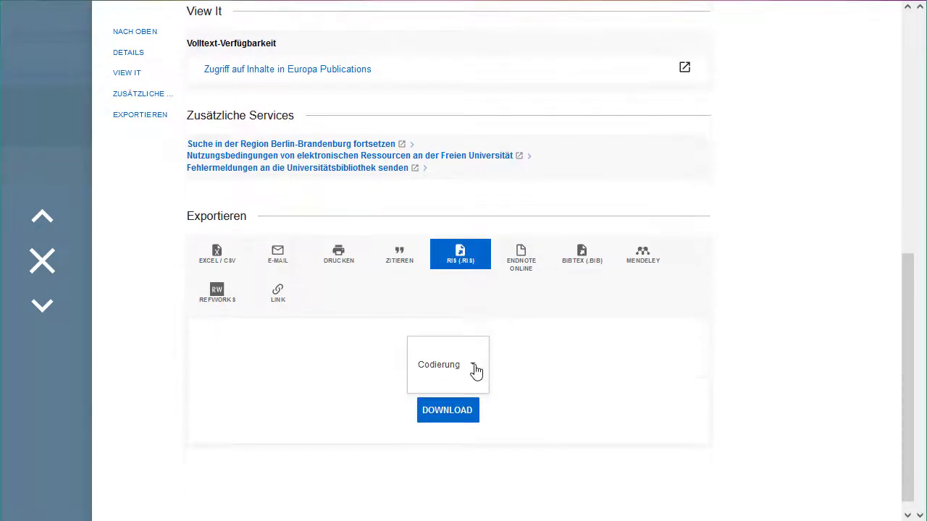
left_click(474, 372)
left_click(475, 372)
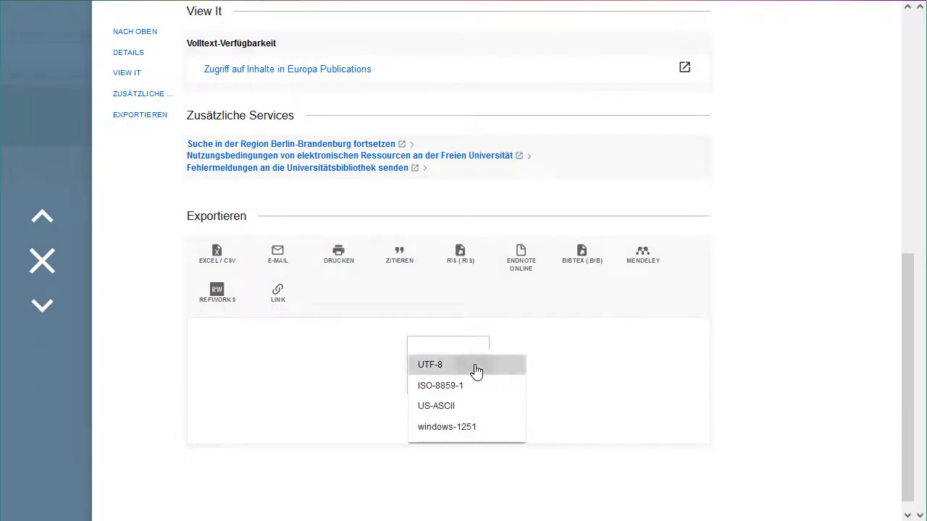
left_click(464, 416)
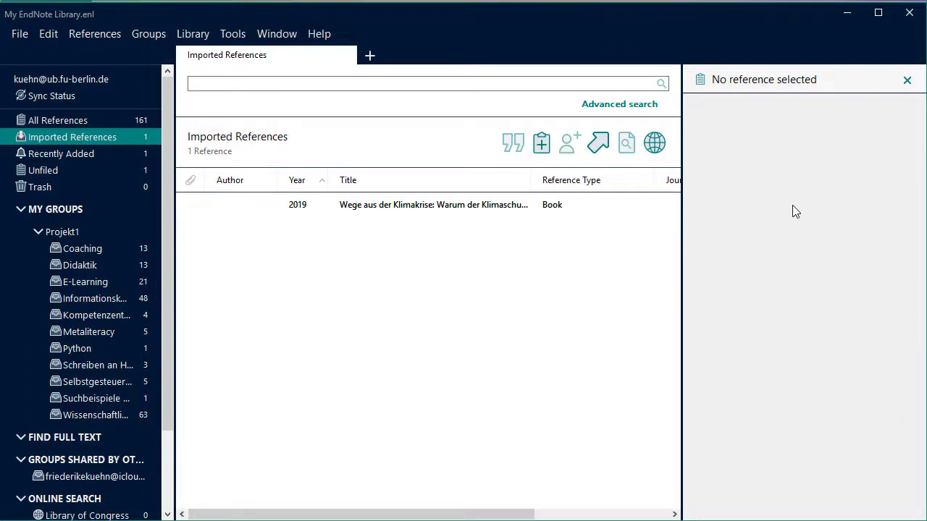
In EndNote, select the imported reference "Wege aus der Klimakrise" and review its bibliographic fields.
left_click(509, 210)
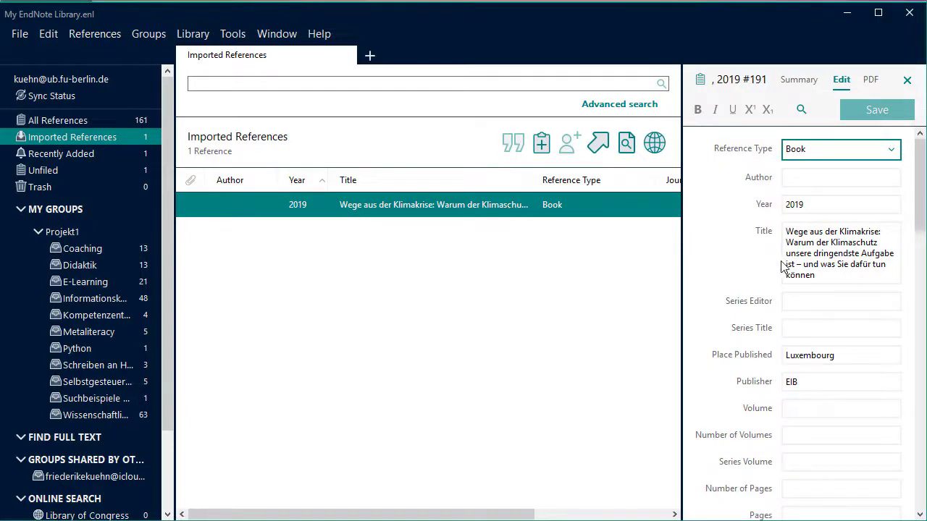
scroll(792, 260, "down", 1)
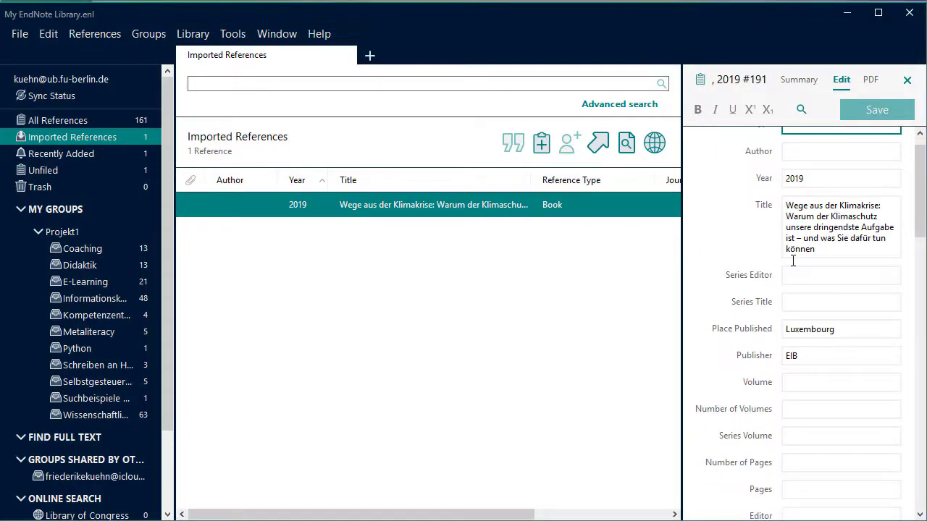
scroll(793, 262, "down", 2)
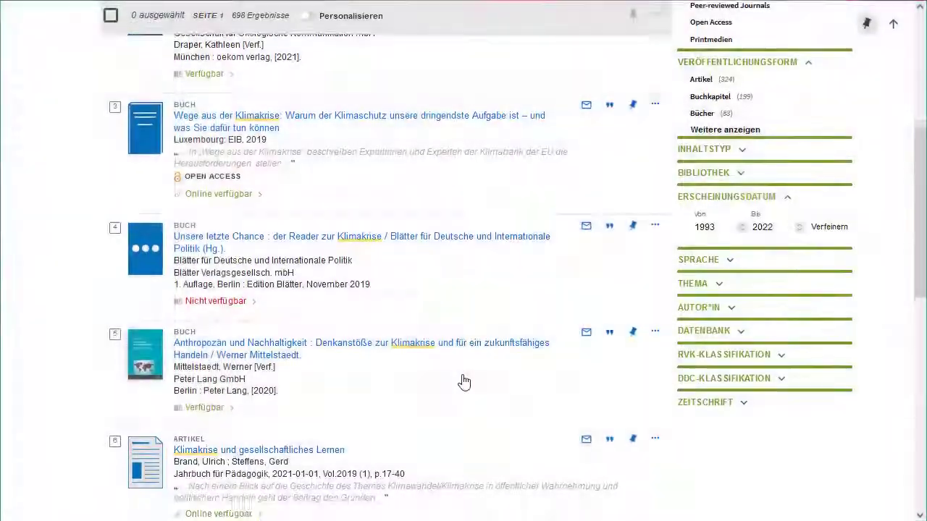
In the Primo catalogue, go to page 2 of the "klimakrise" results and add titles 12, 14 and 16 to the favourites.
scroll(463, 379, "down", 5)
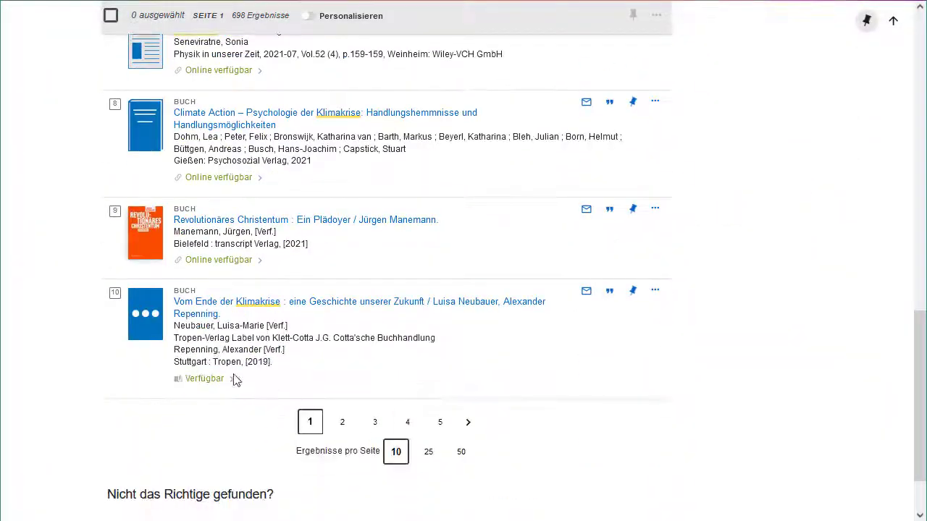
left_click(342, 425)
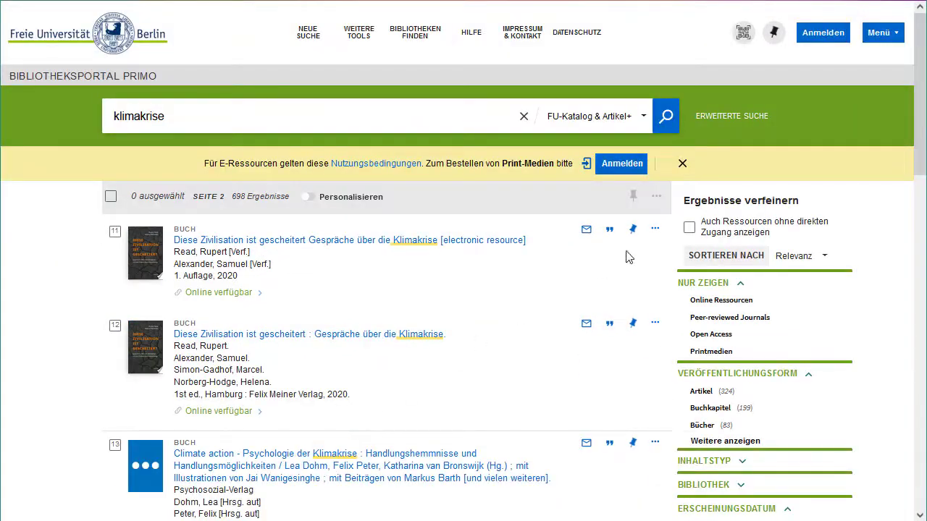
left_click(632, 323)
scroll(700, 419, "down", 2)
scroll(699, 420, "down", 2)
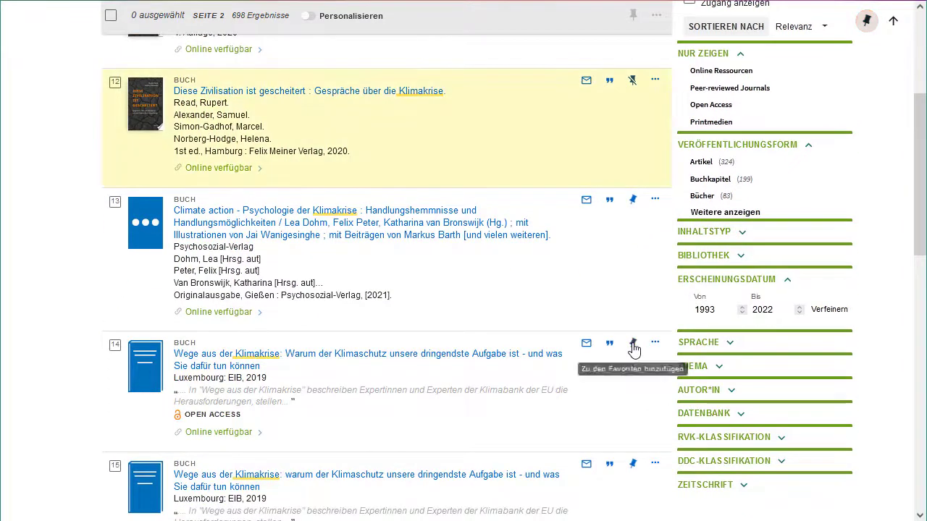
left_click(632, 350)
scroll(634, 350, "down", 2)
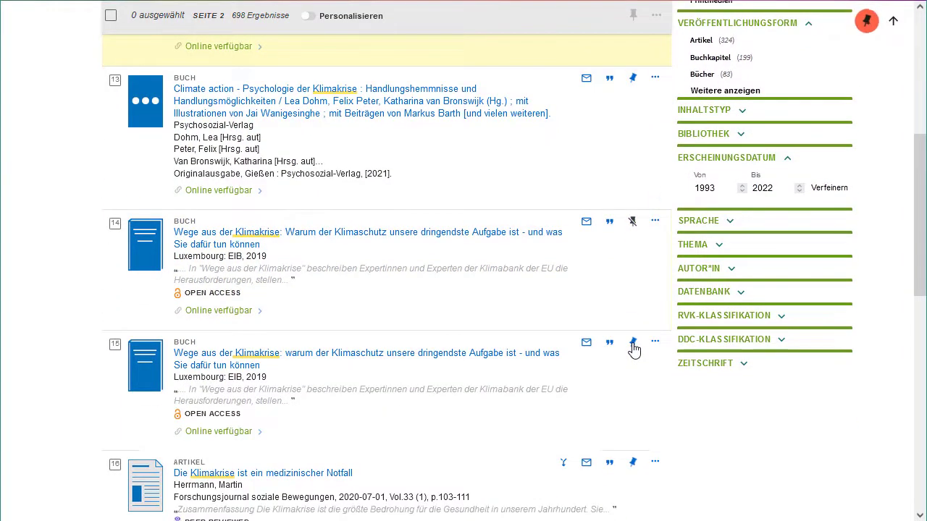
left_click(633, 464)
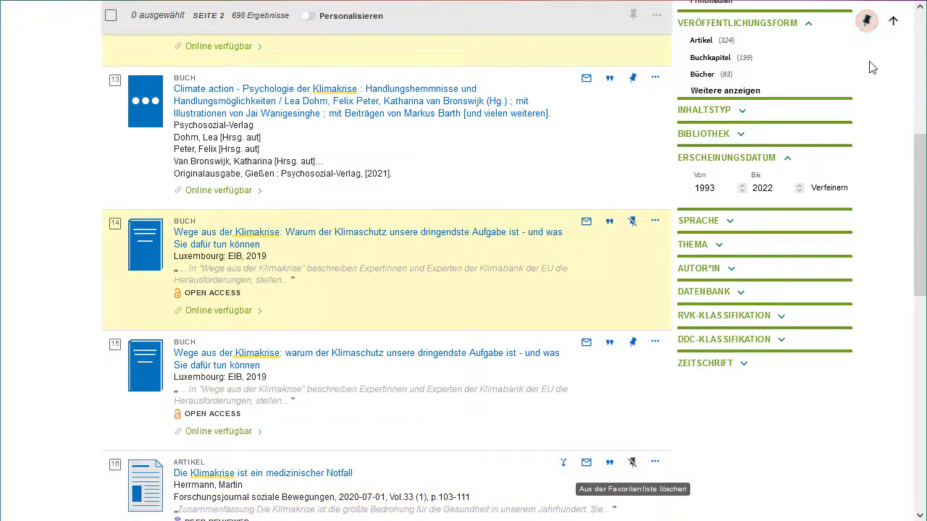
Open the favourites list, select all saved records and download them as a RIS file with UTF-8 encoding.
left_click(867, 20)
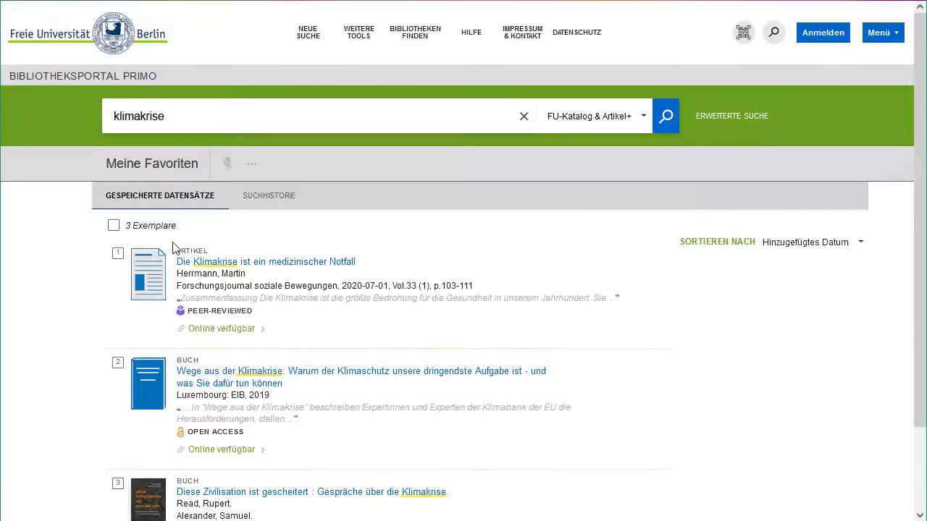
left_click(114, 226)
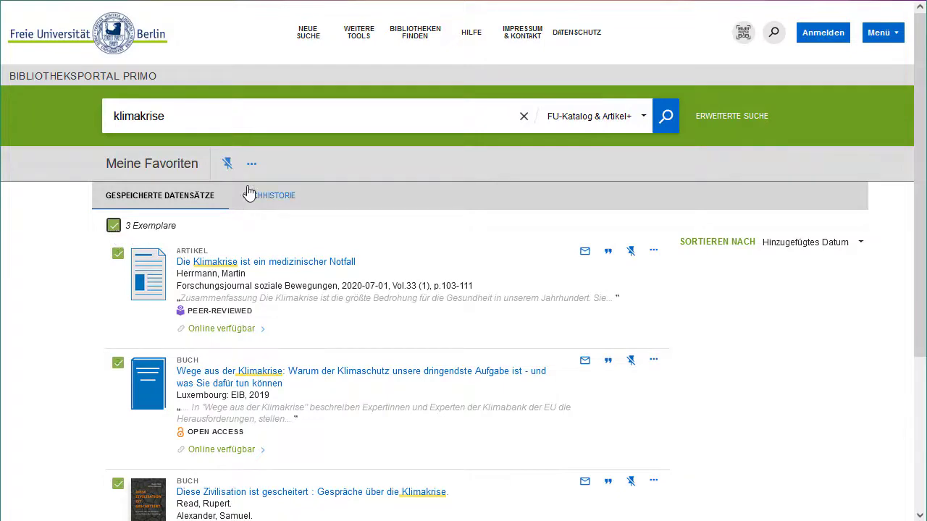
left_click(251, 163)
left_click(358, 193)
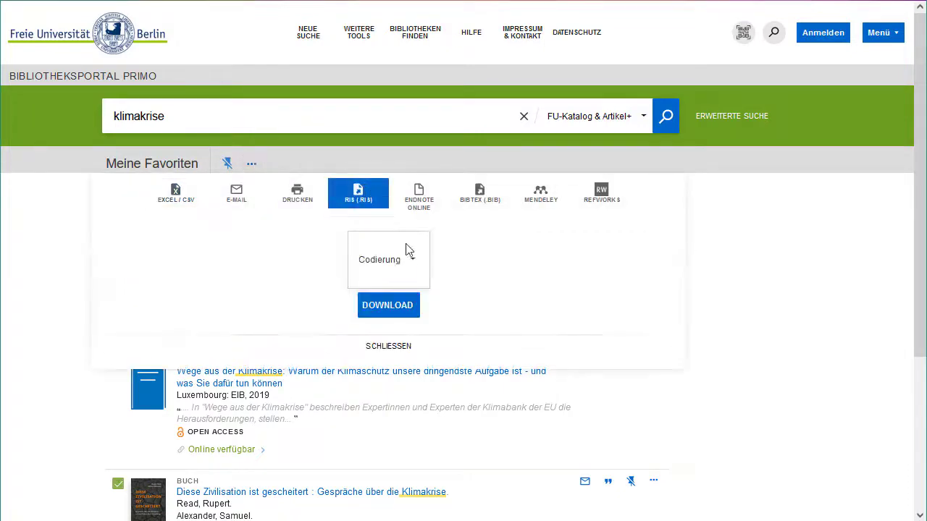
left_click(411, 266)
left_click(410, 260)
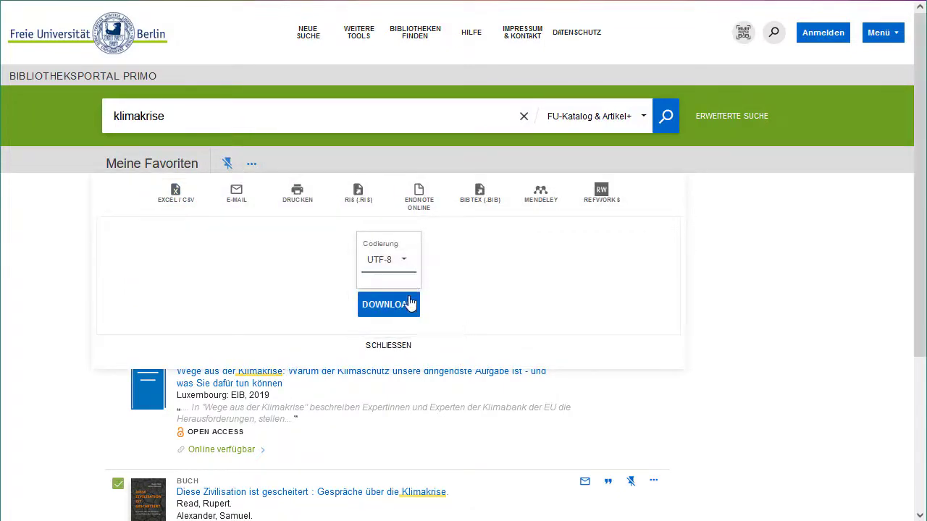
left_click(409, 304)
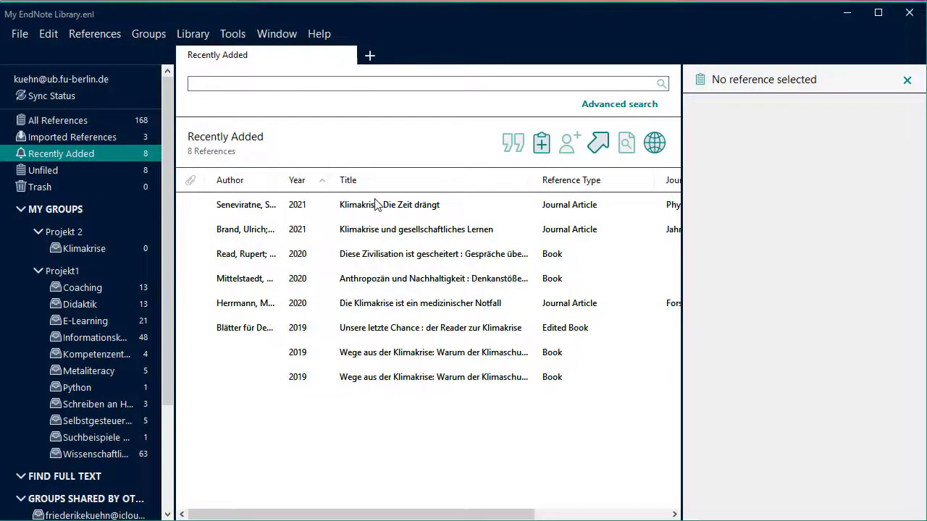
In EndNote, file all recently added references in the Klimakrise group of Projekt 2 and check the unfiled references.
left_click(376, 205)
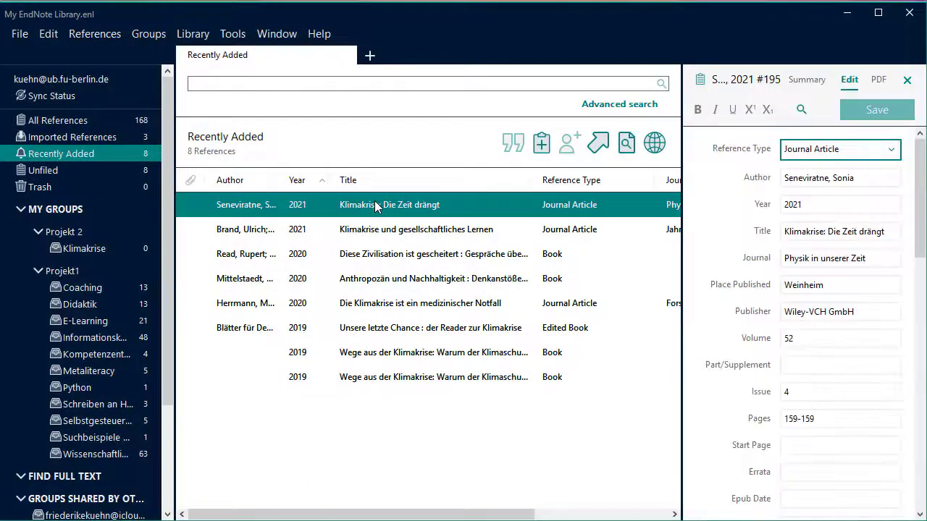
left_click_drag(376, 206, 80, 249)
left_click_drag(435, 229, 71, 250)
left_click(417, 257)
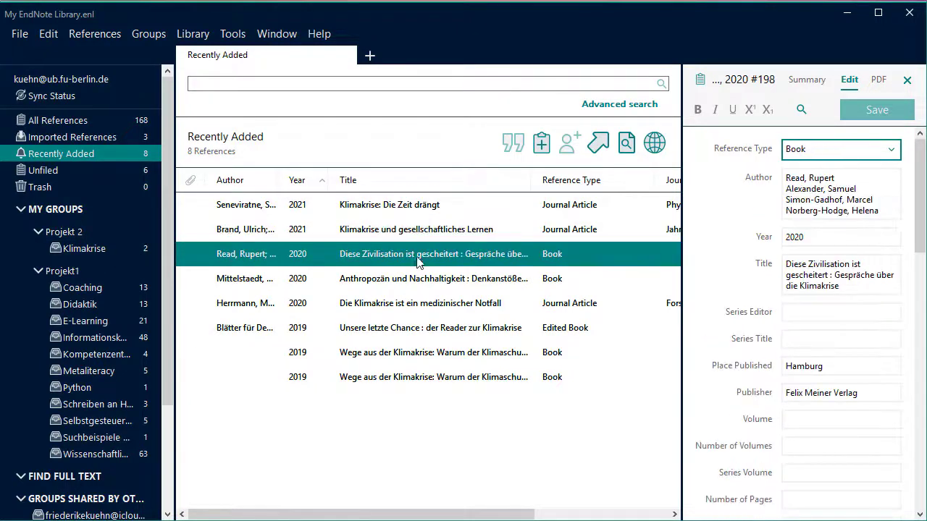
left_click(426, 376, "shift")
left_click_drag(431, 330, 89, 252)
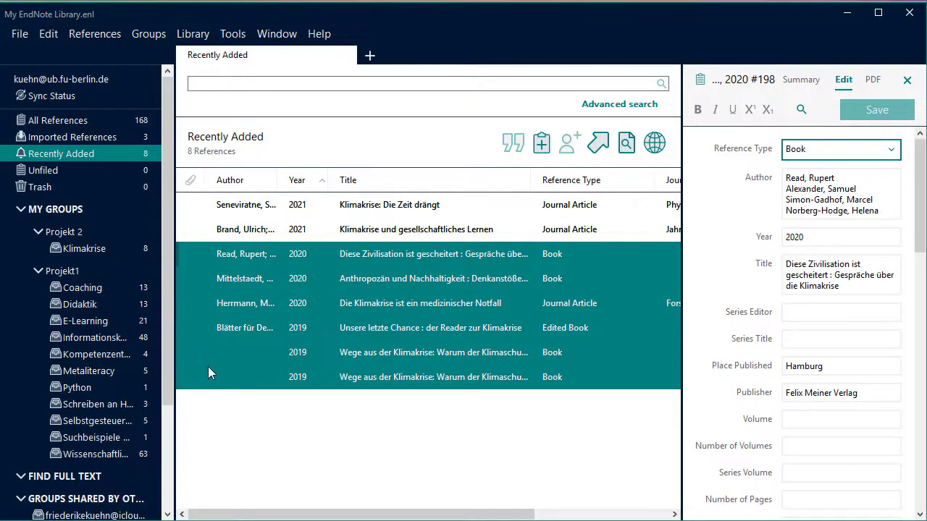
left_click(63, 170)
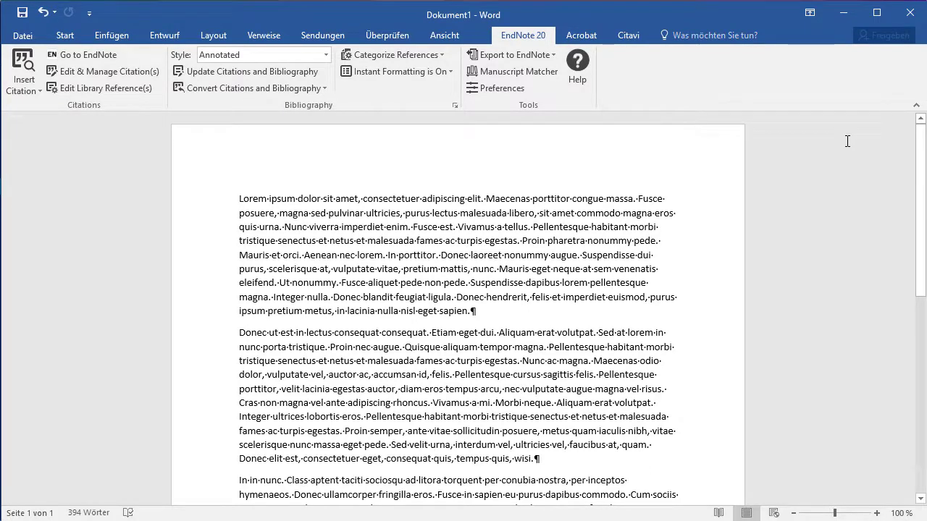
In Word, set the EndNote citation style to APA 7th and insert the reference "Klimakrise: Die Zeit drängt" after "Vivamus a tellus".
left_click(326, 56)
left_click(250, 99)
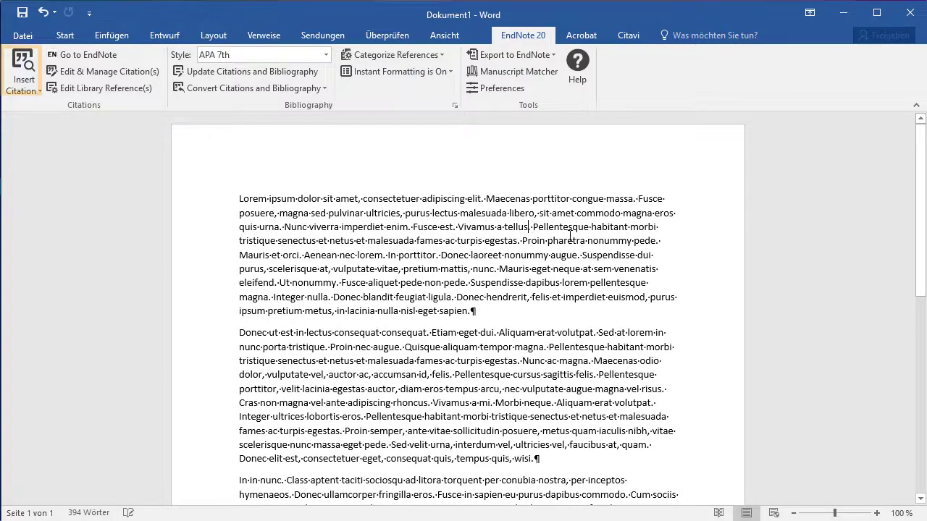
left_click(32, 65)
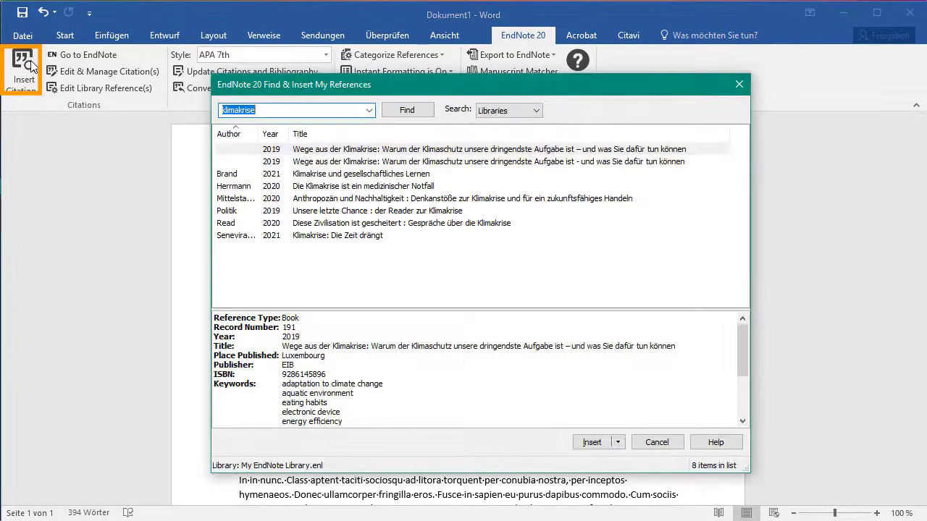
left_click(415, 112)
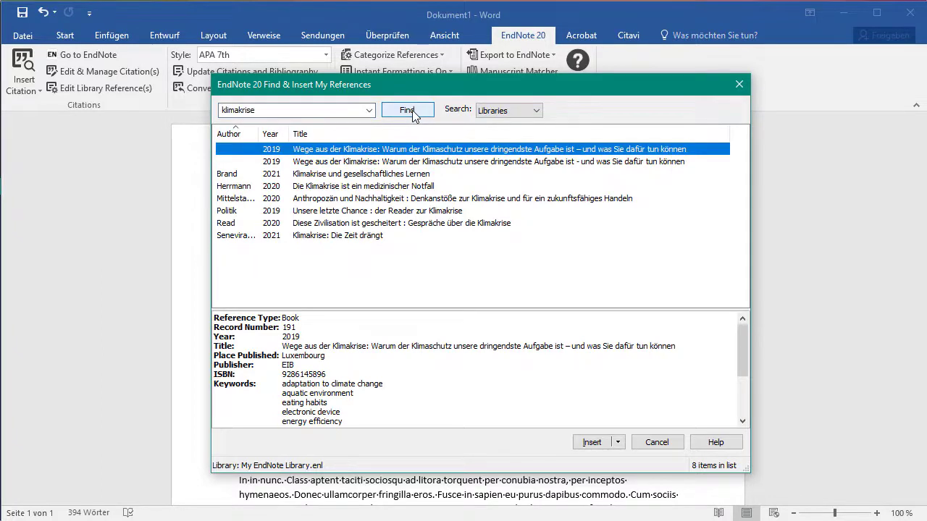
left_click(371, 237)
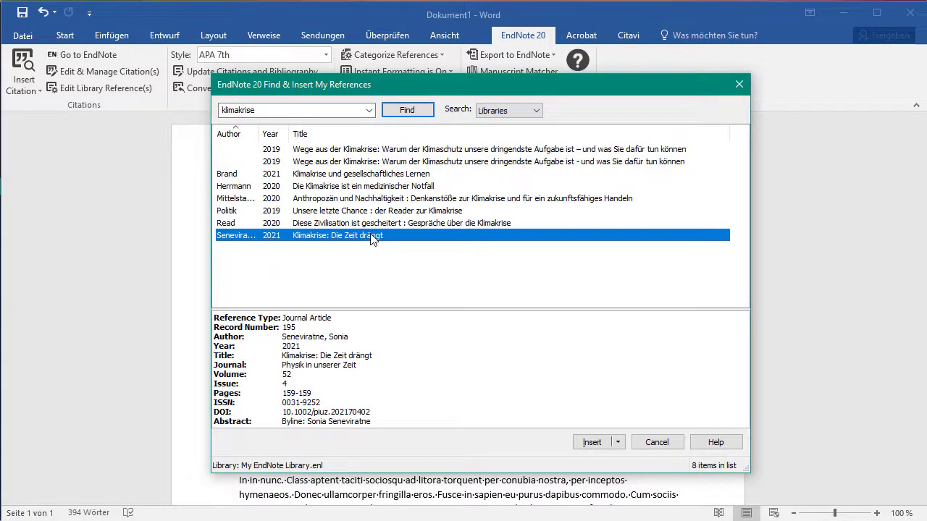
left_click(592, 441)
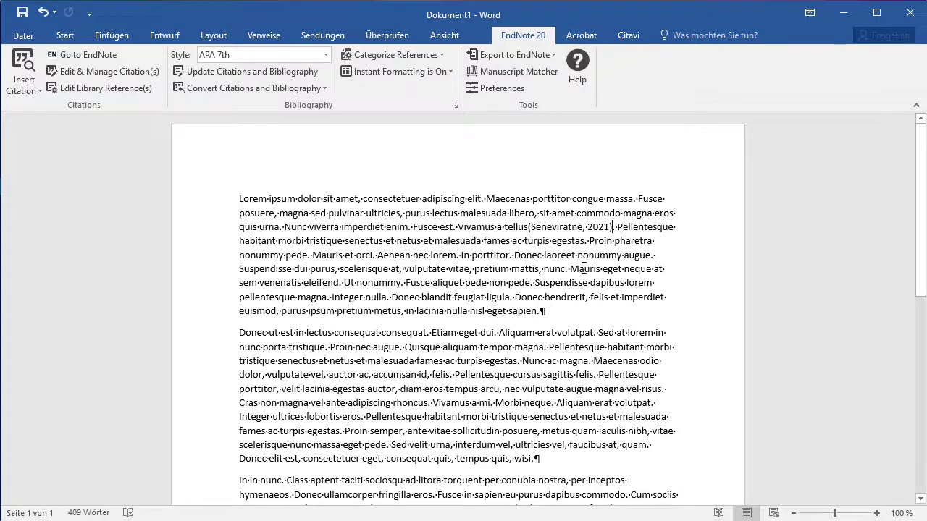
Add page number 56 to the citation inserted in the first paragraph.
left_click(581, 231)
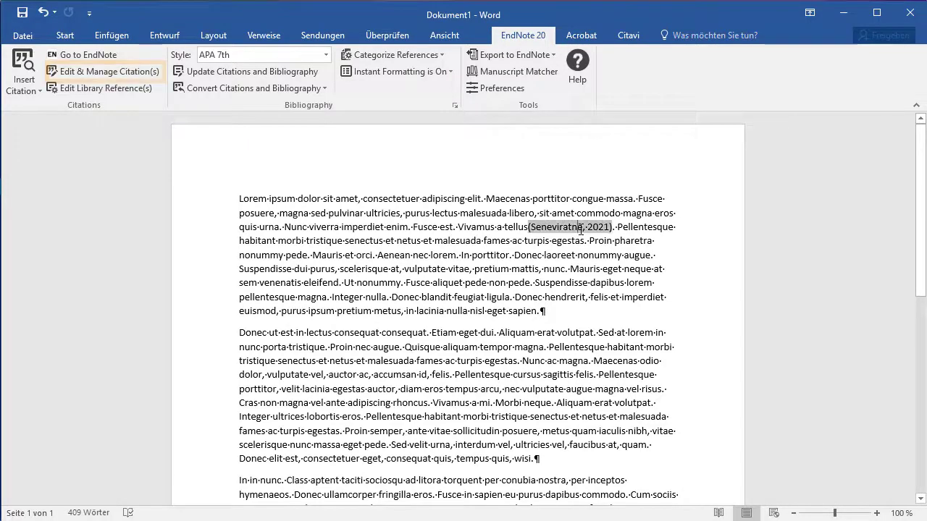
left_click(108, 71)
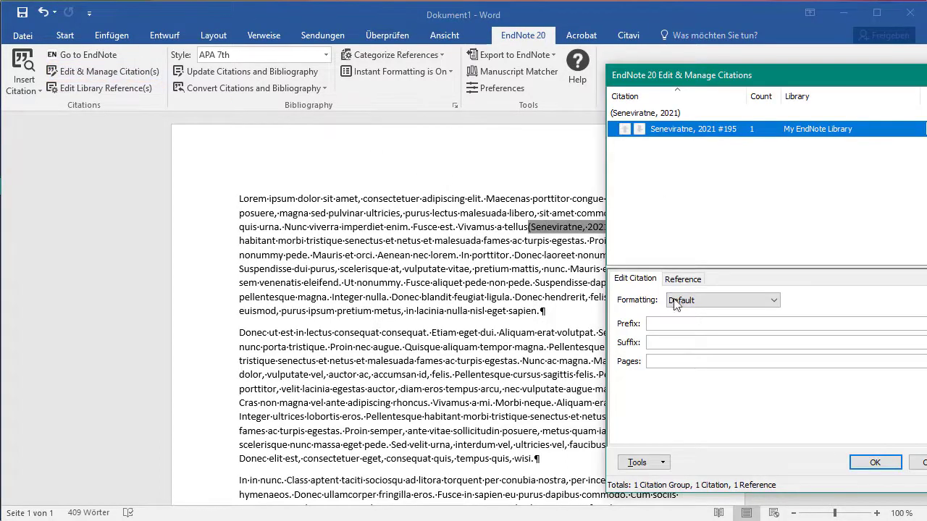
left_click(687, 360)
type("56")
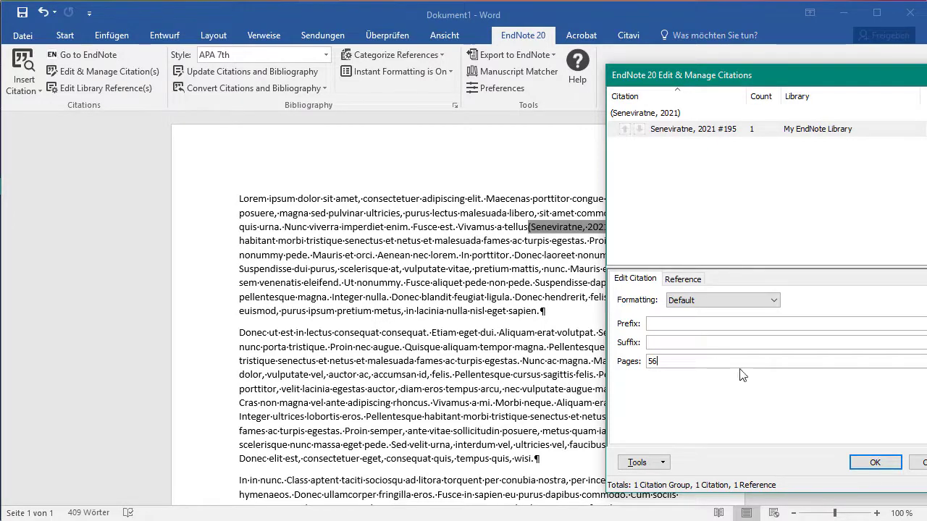
left_click(866, 461)
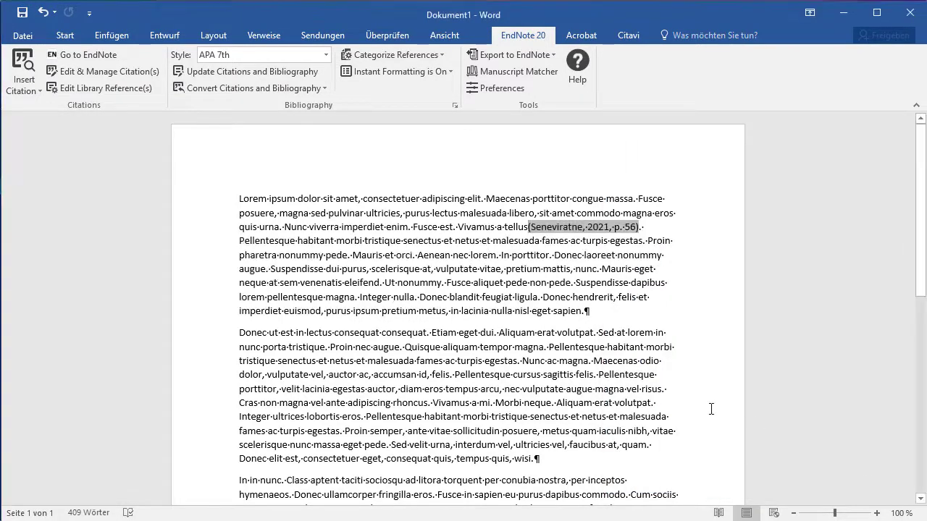
Configure the EndNote bibliography layout with the title "Literaturverzeichnis".
scroll(704, 408, "down", 10)
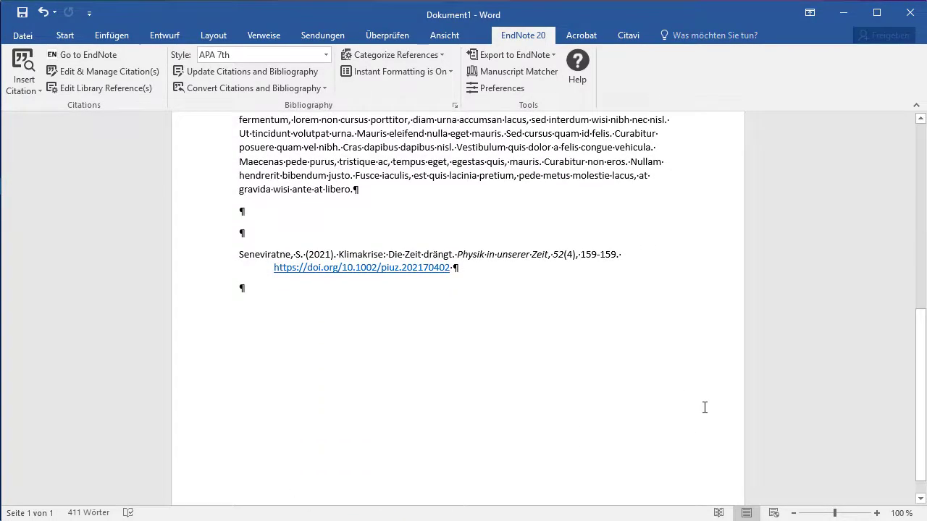
left_click(454, 105)
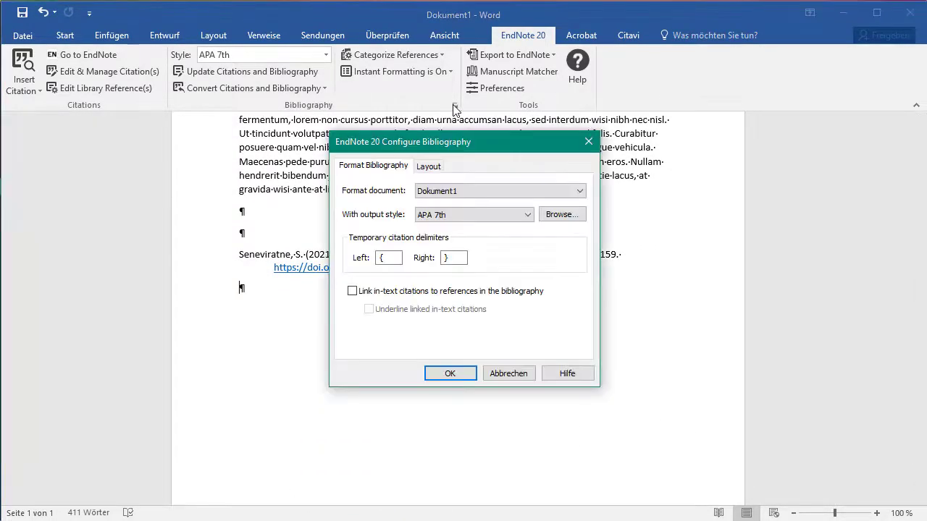
left_click(431, 165)
left_click(473, 239)
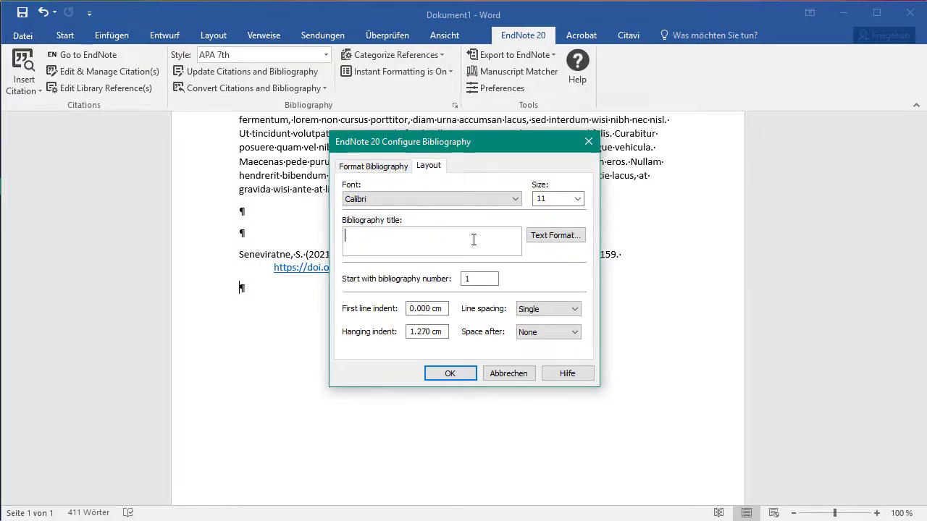
type("Literaturverzeichnis")
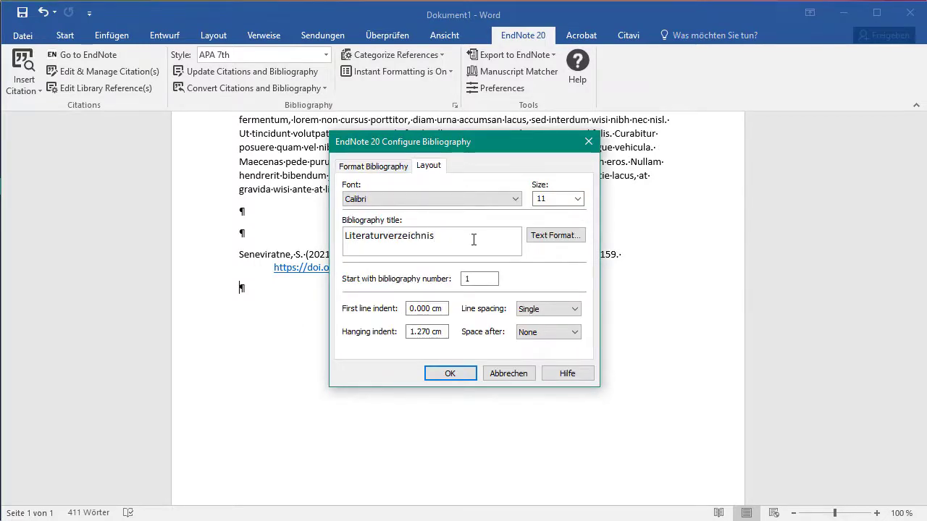
left_click(450, 373)
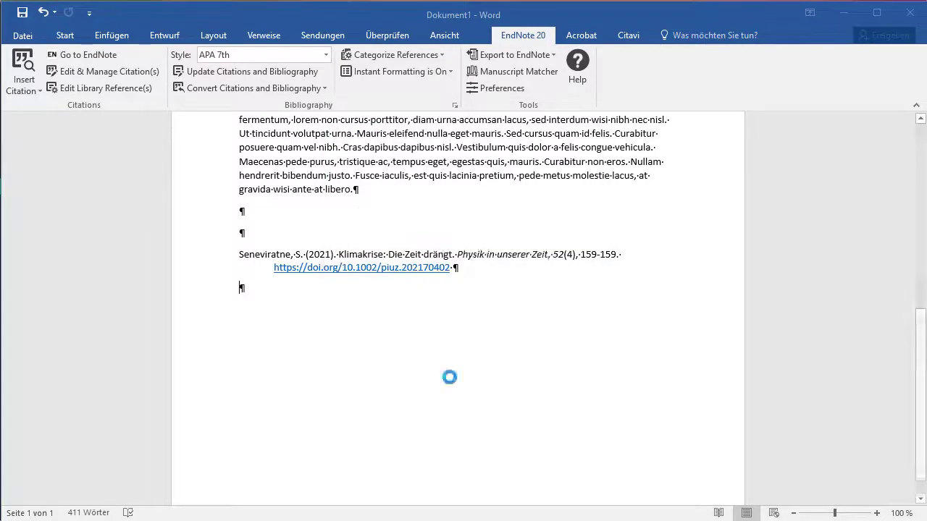
Show the document's styles, apply EndNote Bibliography to the last empty paragraph and open the options of the EndNote Bibliography Title style.
left_click(66, 35)
left_click(657, 105)
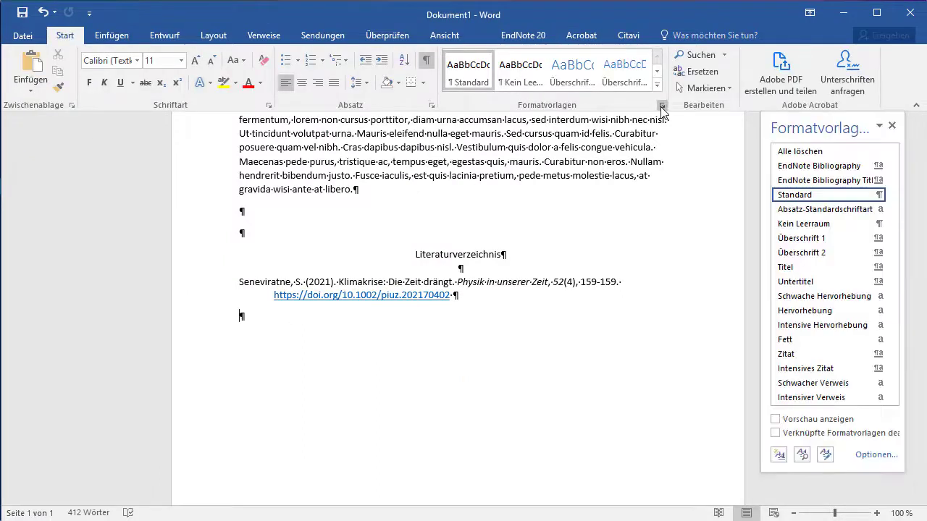
left_click(856, 166)
left_click(877, 181)
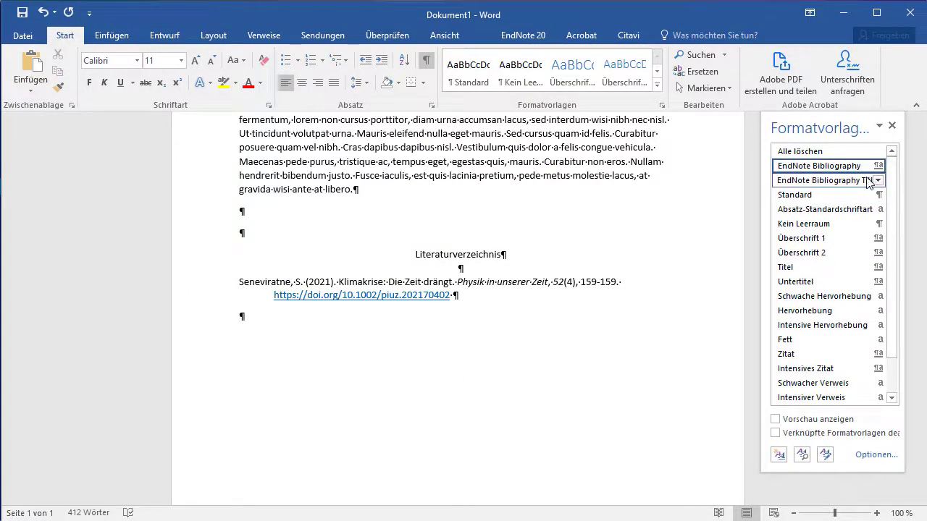